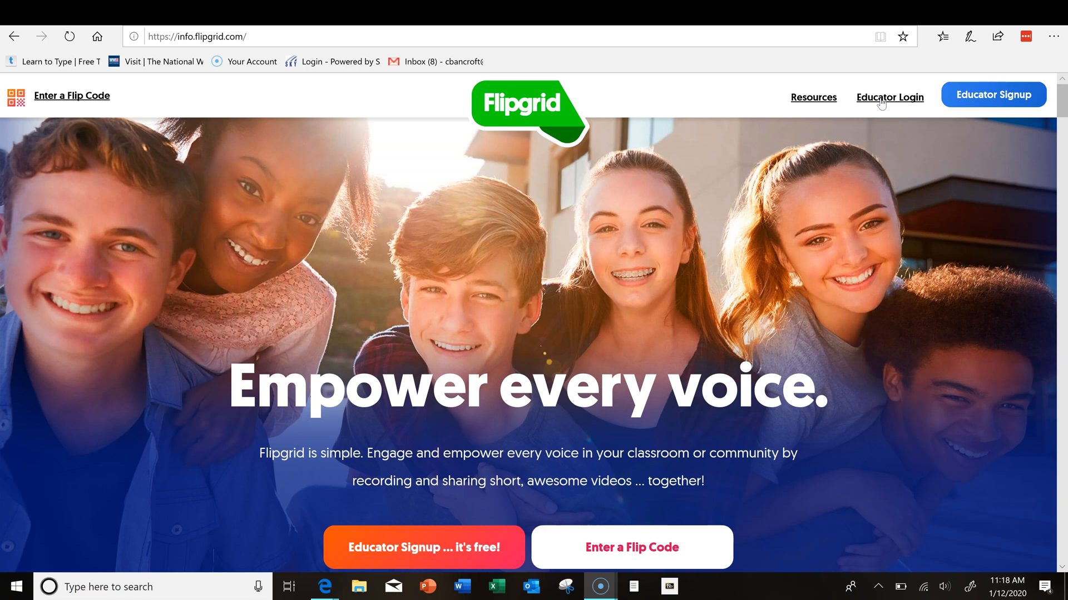
Step: Choose Educator Login at the top right of info.flipgrid.com to sign in as an educator
{"action": "left_click", "coordinate": [963, 96]}
{"action": "left_click", "coordinate": [887, 97]}
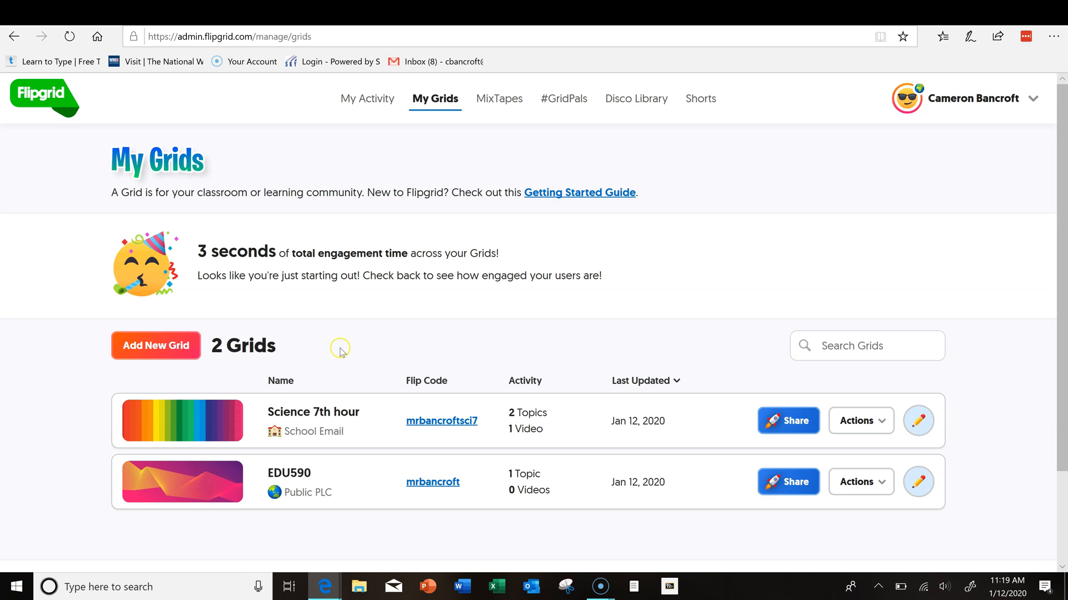
Step: Scroll down My Grids to see the Science 7th hour and EDU590 grids
{"action": "scroll", "coordinate": [337, 345], "scroll_direction": "down", "scroll_amount": 2}
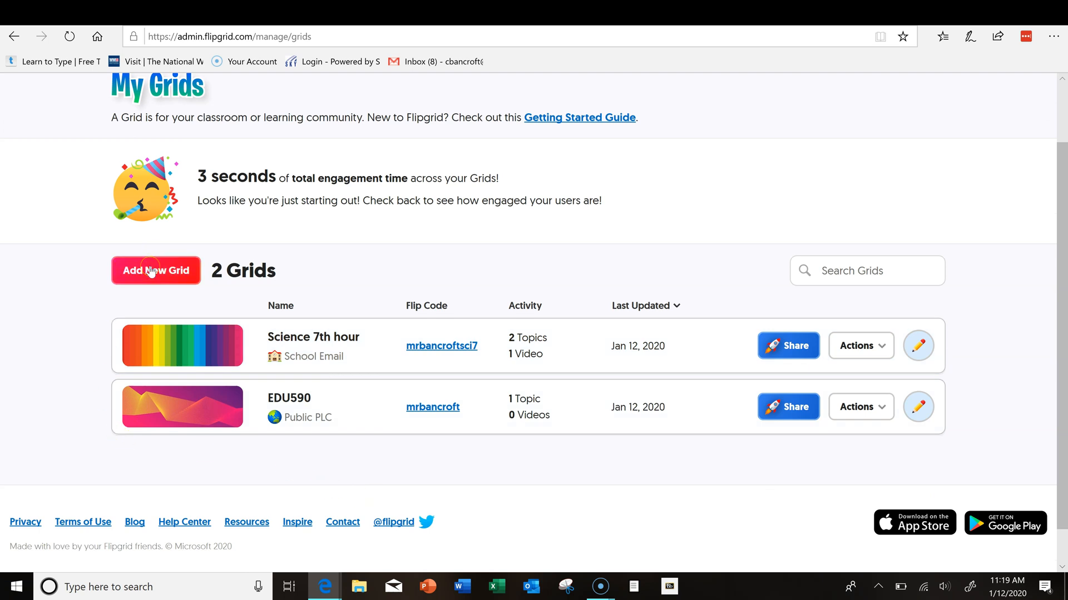
Step: Start a new grid named HelloWorld with the Public and PLCs grid type
{"action": "left_click", "coordinate": [150, 271]}
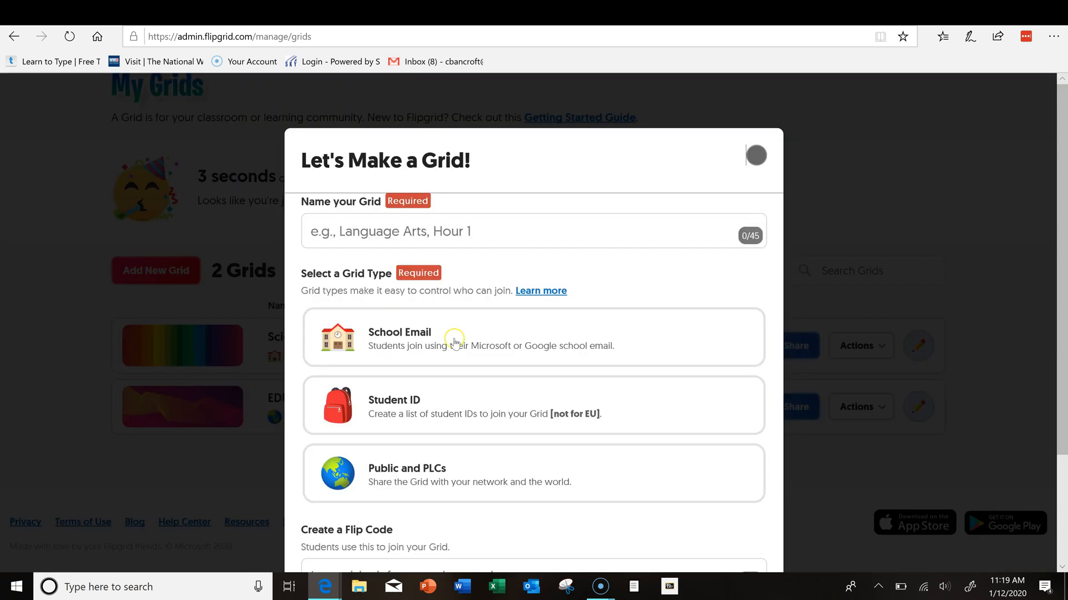
{"action": "left_click", "coordinate": [450, 433]}
{"action": "left_click", "coordinate": [373, 476]}
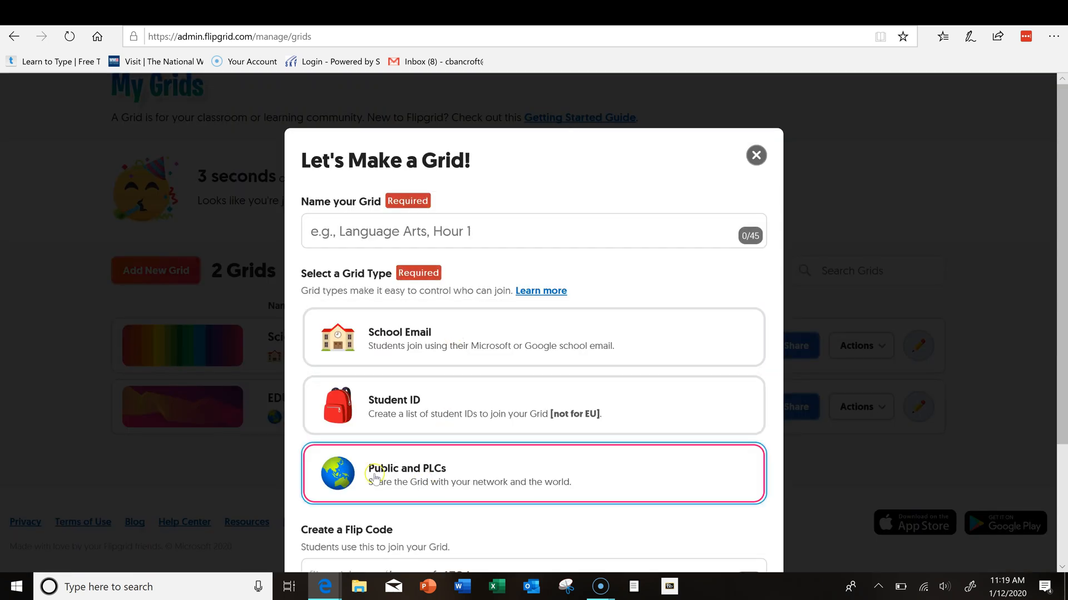
{"action": "left_click", "coordinate": [451, 472]}
{"action": "left_click", "coordinate": [436, 231]}
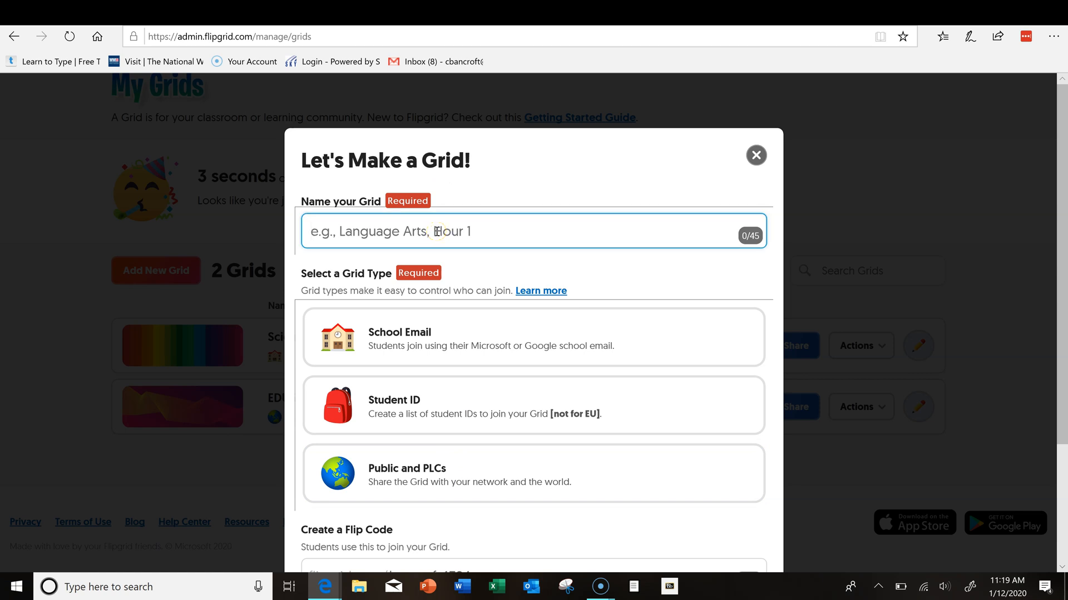
{"action": "type", "text": "HelloWorld"}
{"action": "left_click", "coordinate": [414, 472]}
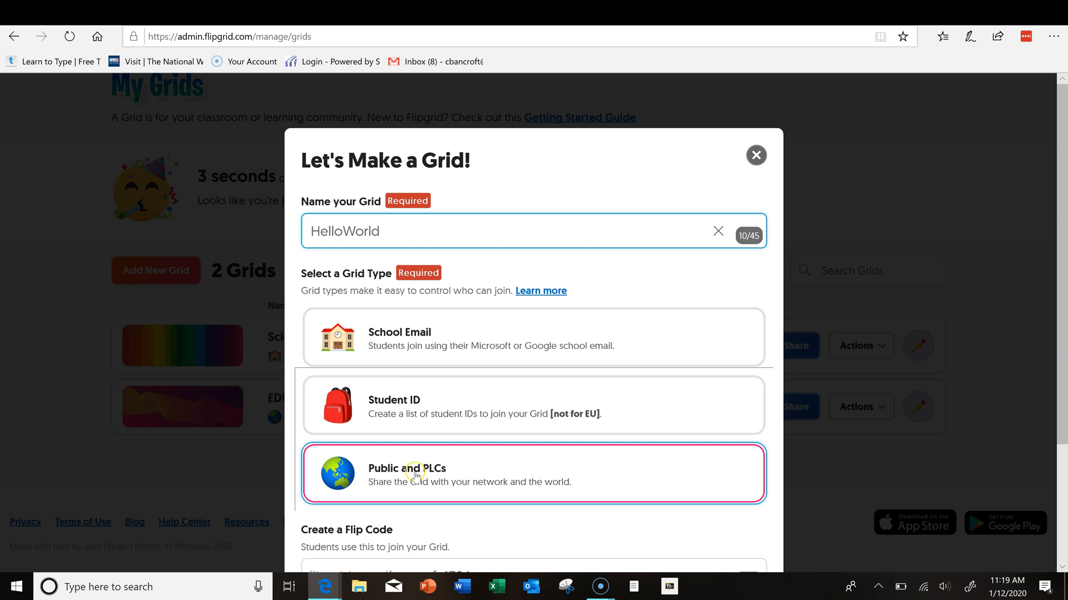
{"action": "scroll", "coordinate": [420, 472], "scroll_direction": "down", "scroll_amount": 1}
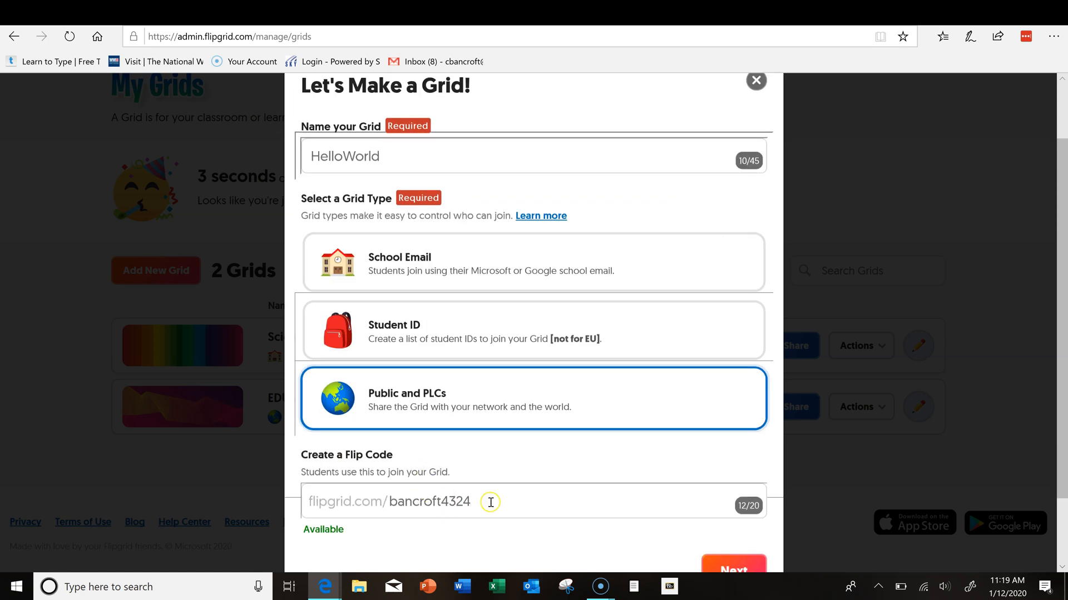
{"action": "left_click_drag", "start_coordinate": [492, 502], "coordinate": [382, 500]}
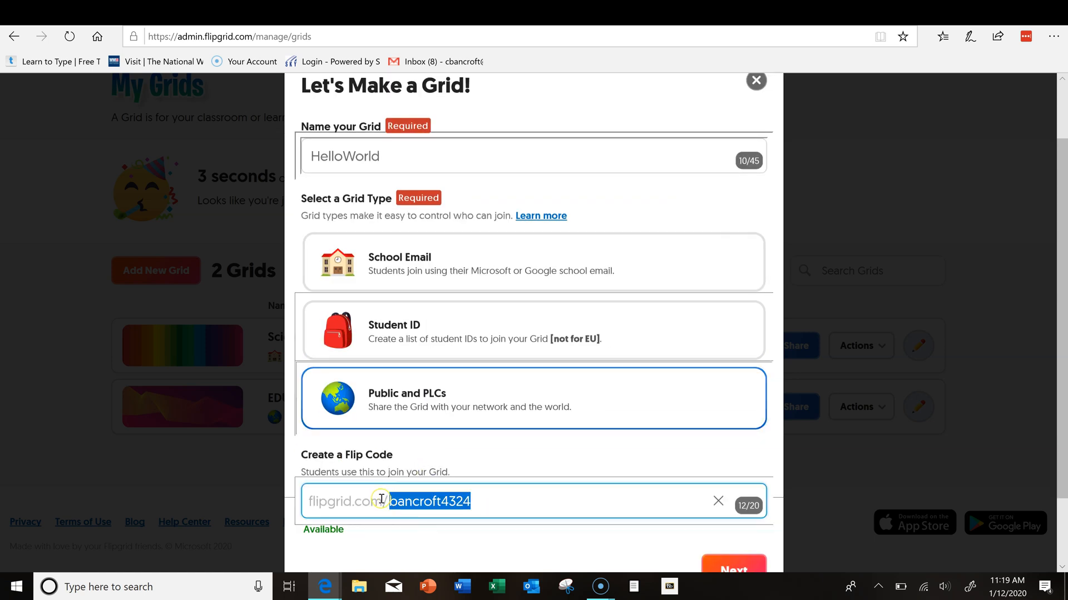
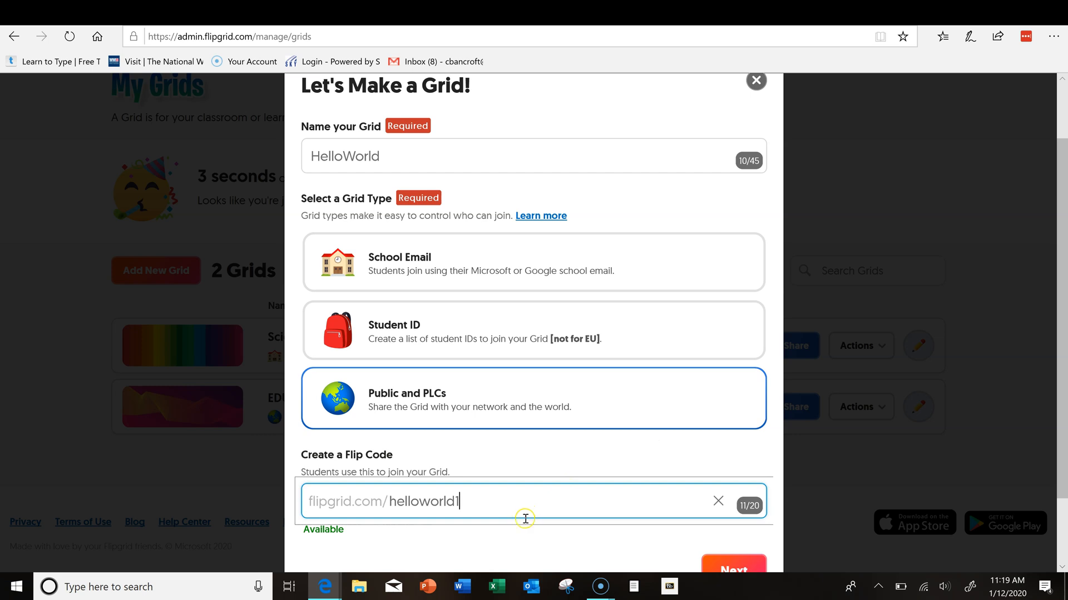
{"action": "left_click", "coordinate": [511, 543]}
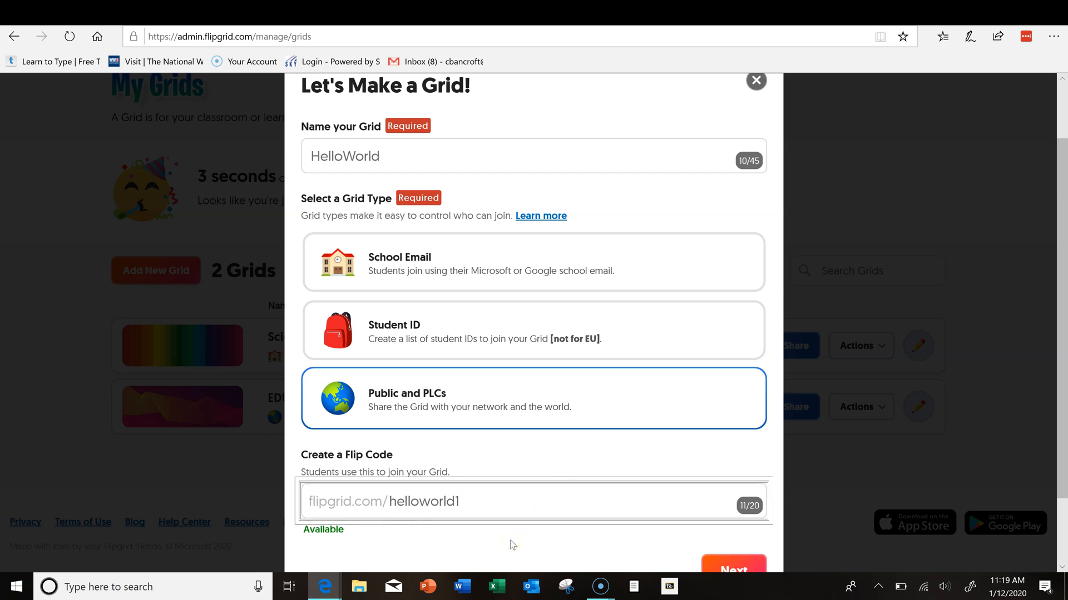
{"action": "left_click", "coordinate": [456, 269]}
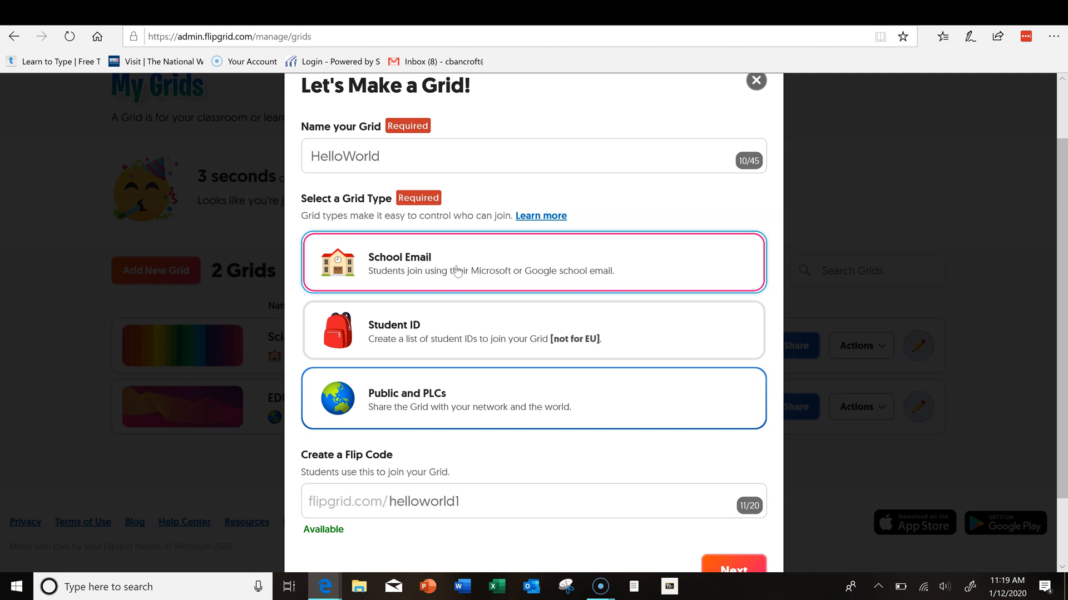
{"action": "left_click", "coordinate": [397, 334]}
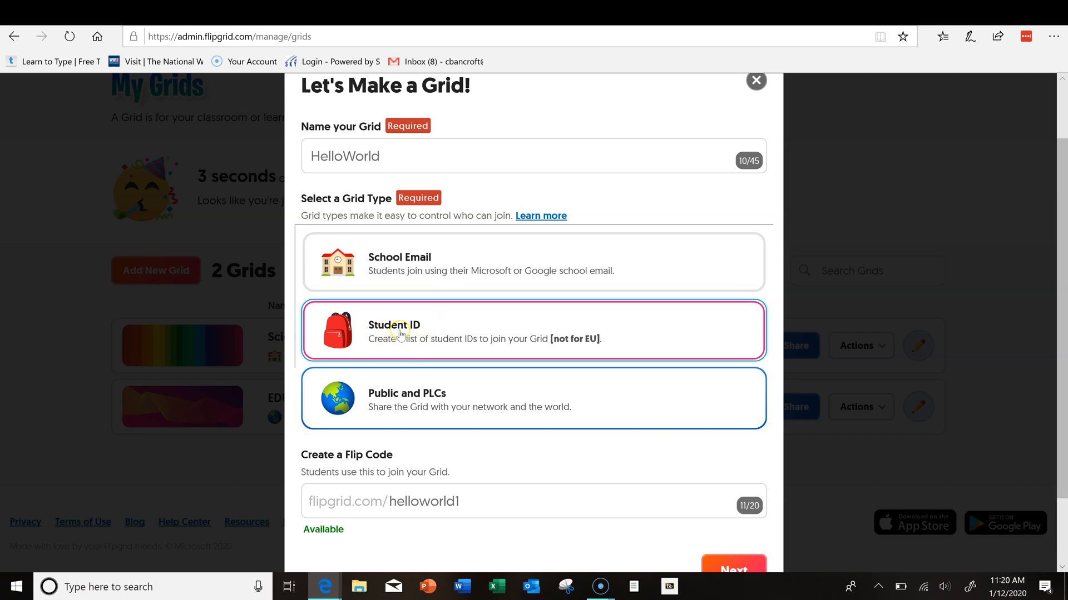
{"action": "left_click", "coordinate": [363, 376]}
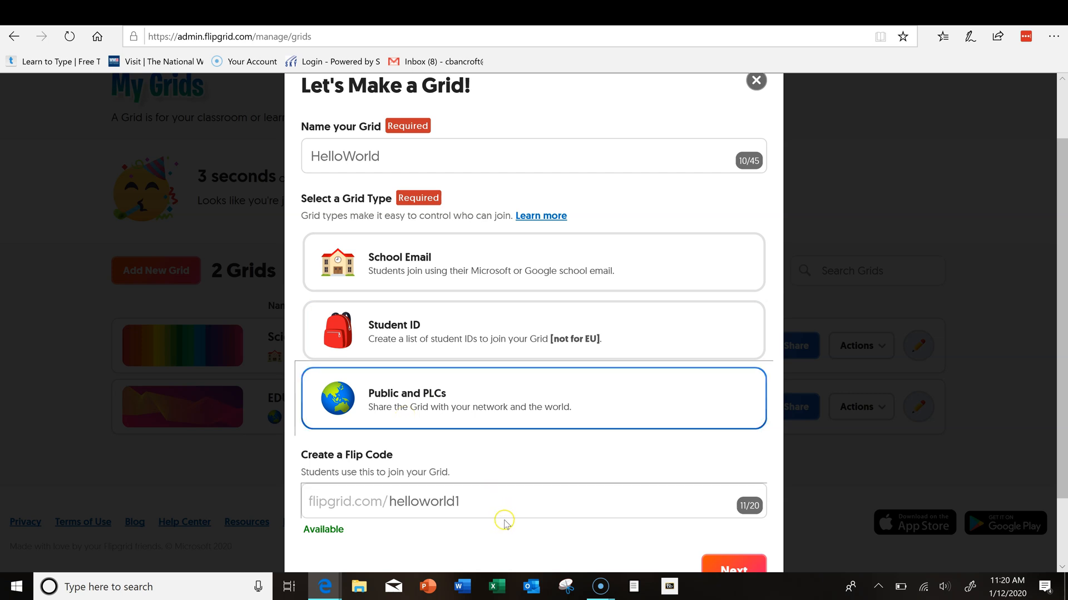
{"action": "scroll", "coordinate": [503, 498], "scroll_direction": "down", "scroll_amount": 1}
{"action": "left_click_drag", "start_coordinate": [501, 433], "coordinate": [275, 424]}
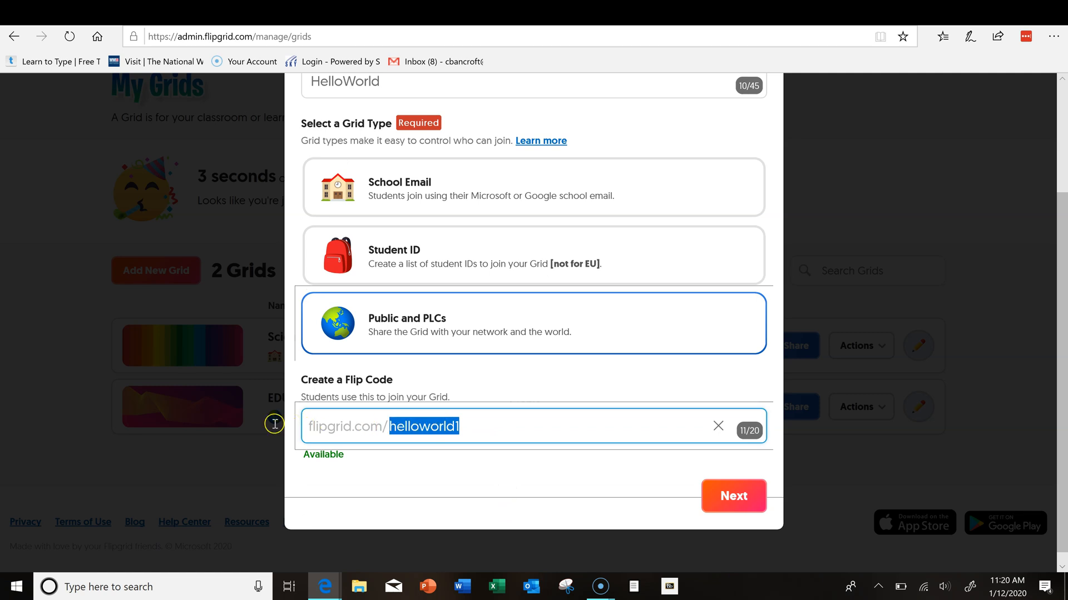
{"action": "left_click", "coordinate": [375, 466]}
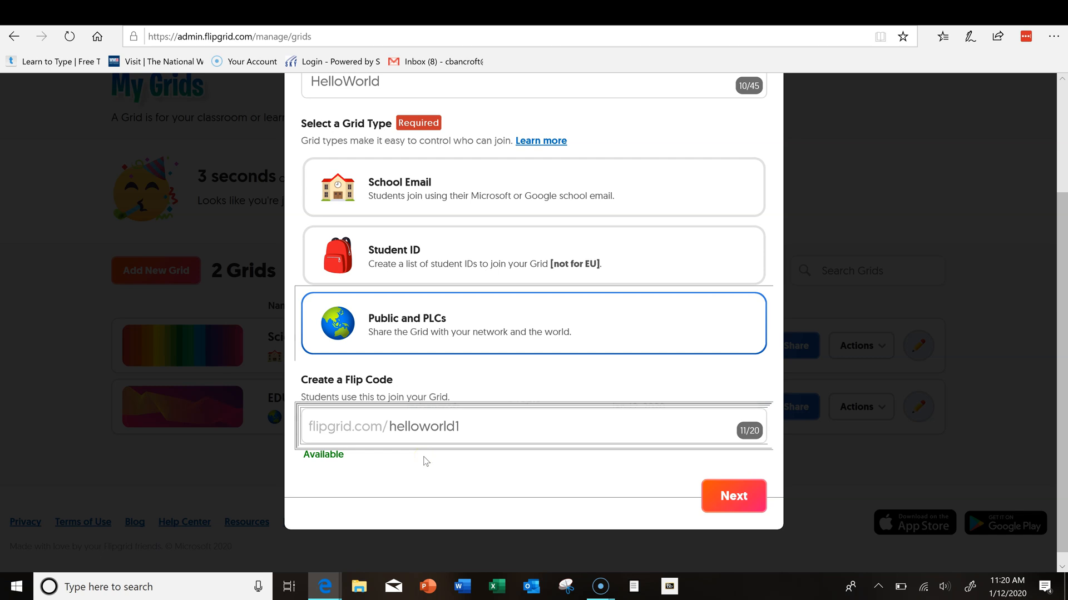
{"action": "left_click", "coordinate": [720, 501]}
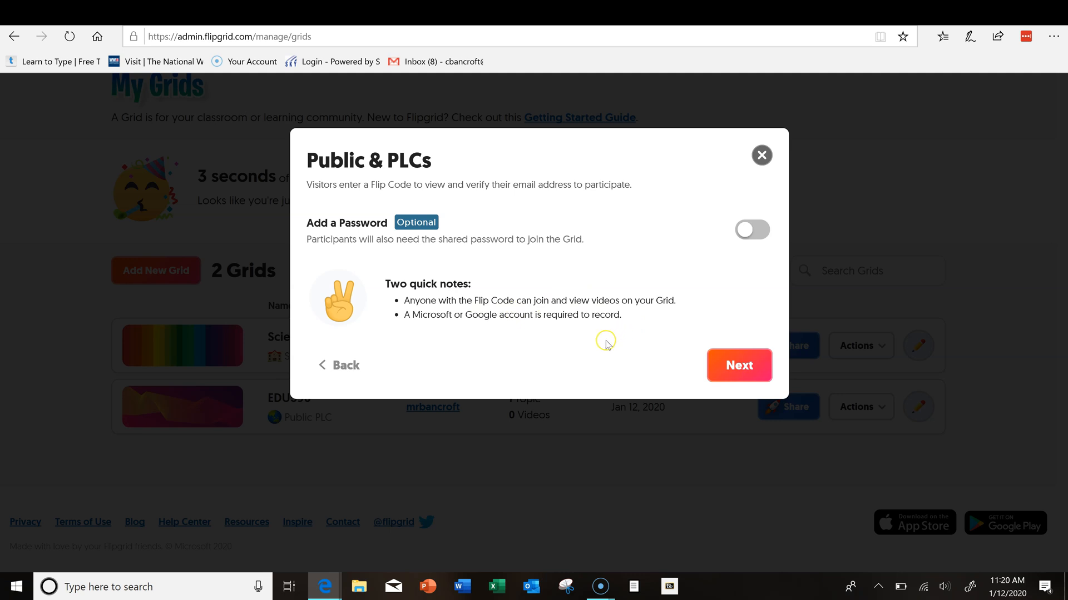
Step: Create the HelloWorld grid with no password and dismiss the Your Grid is Ready dialog
{"action": "left_click", "coordinate": [738, 368]}
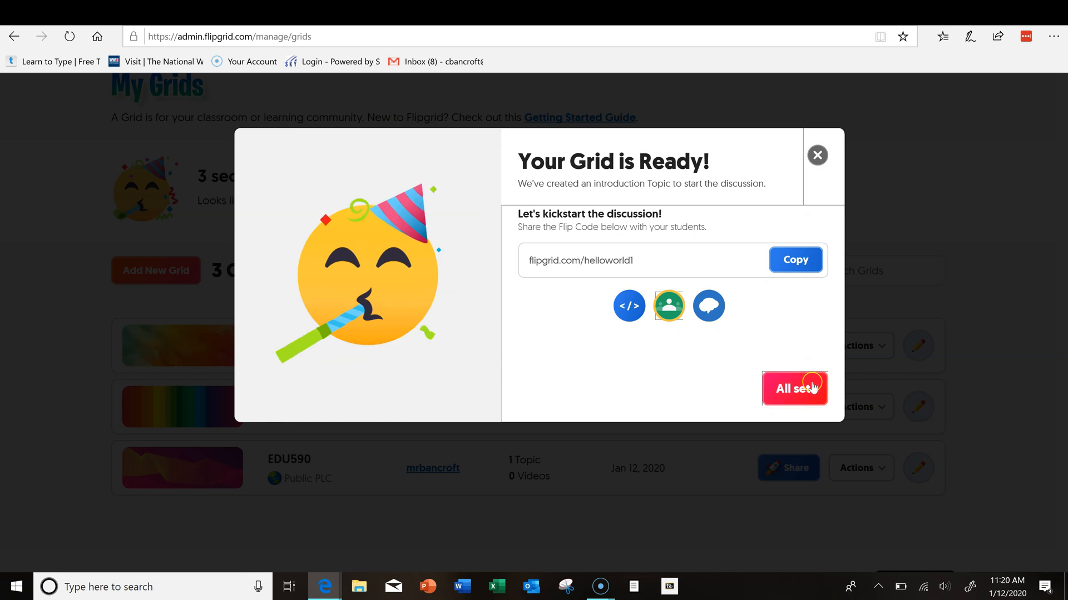
{"action": "left_click", "coordinate": [785, 402]}
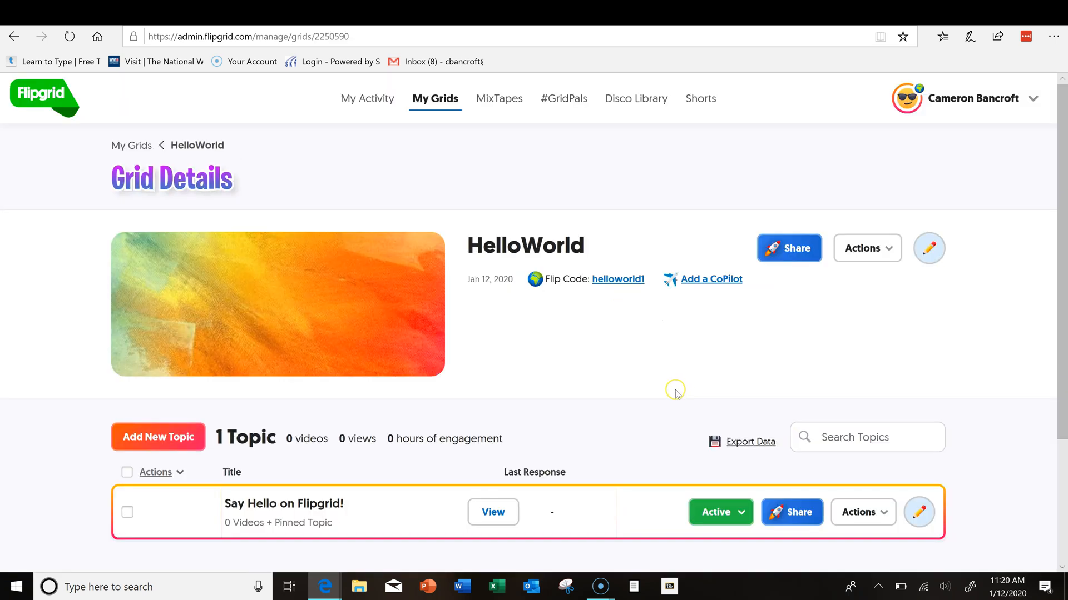
Step: Add a new topic titled HelloWorld with a 30-second recording time
{"action": "scroll", "coordinate": [676, 389], "scroll_direction": "down", "scroll_amount": 3}
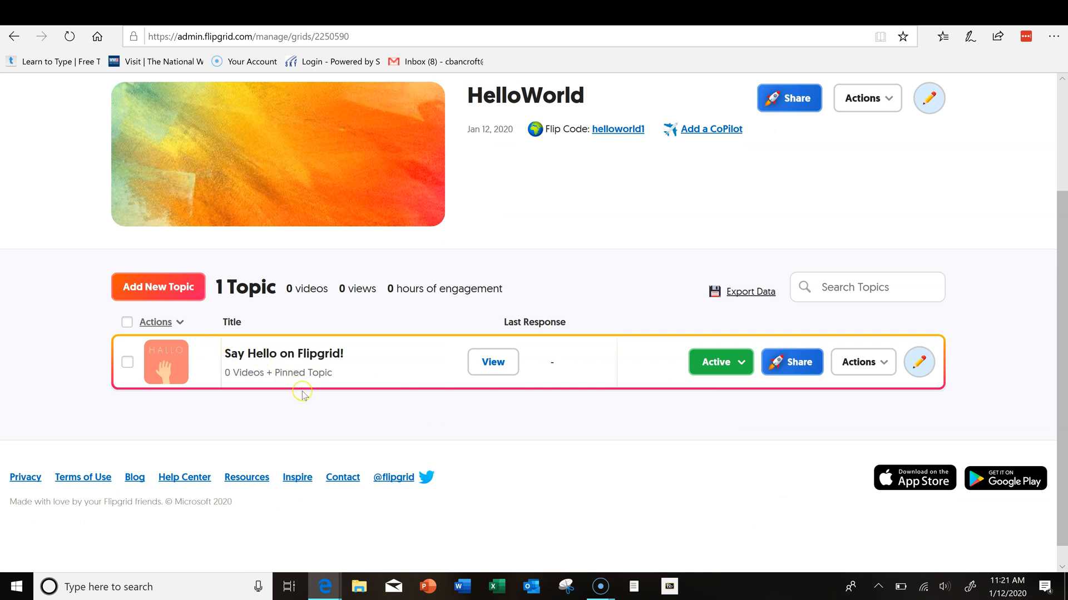
{"action": "left_click", "coordinate": [164, 287]}
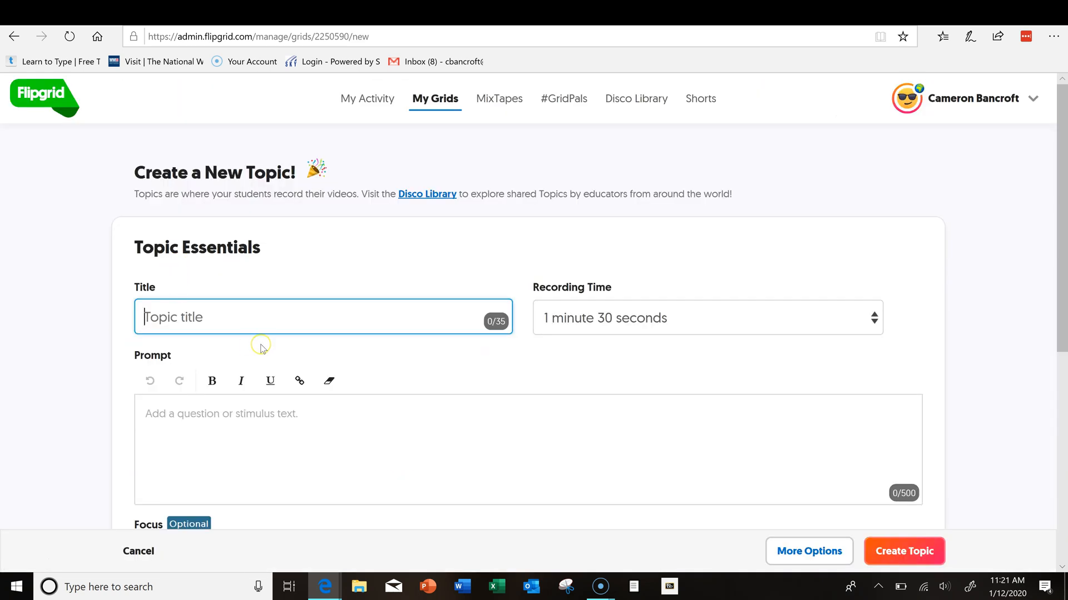
{"action": "type", "text": "HelloWorld"}
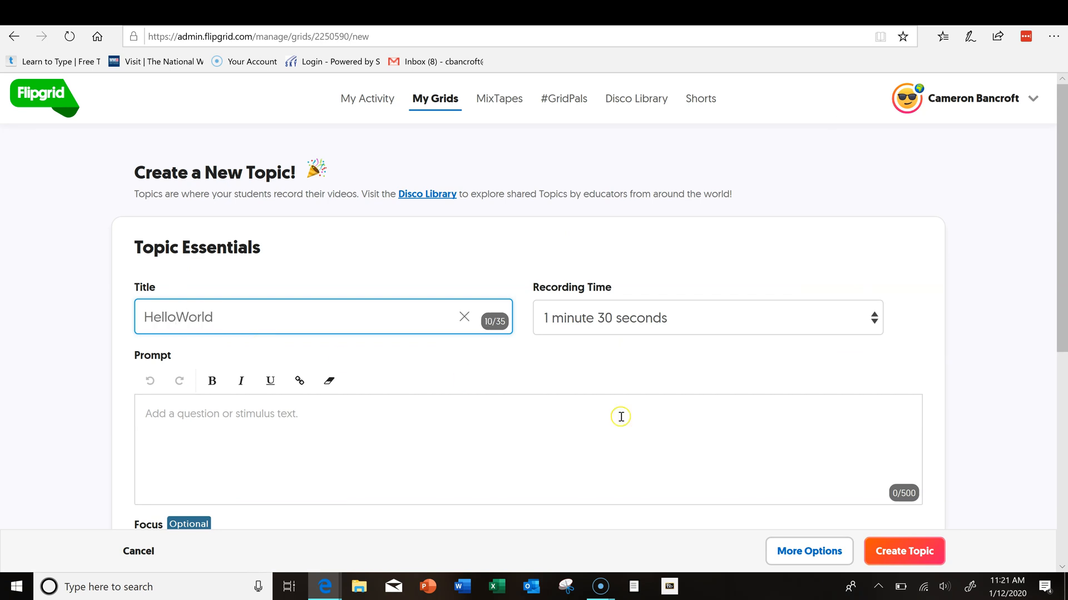
{"action": "left_click", "coordinate": [594, 320]}
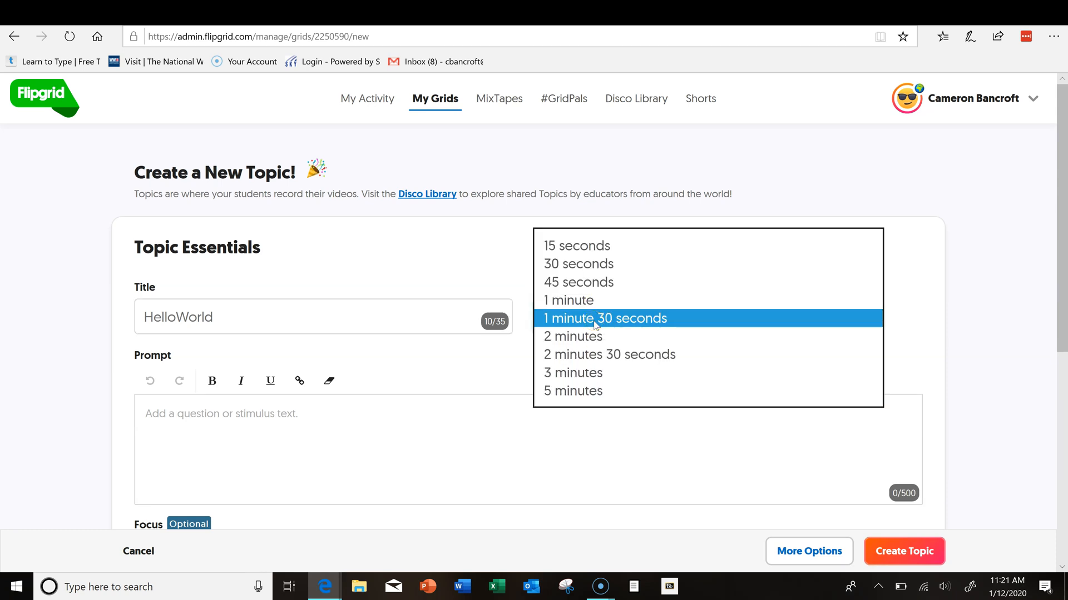
{"action": "left_click", "coordinate": [625, 264]}
Step: Paste the crocodile riddle into the topic's Prompt field
{"action": "left_click", "coordinate": [191, 412]}
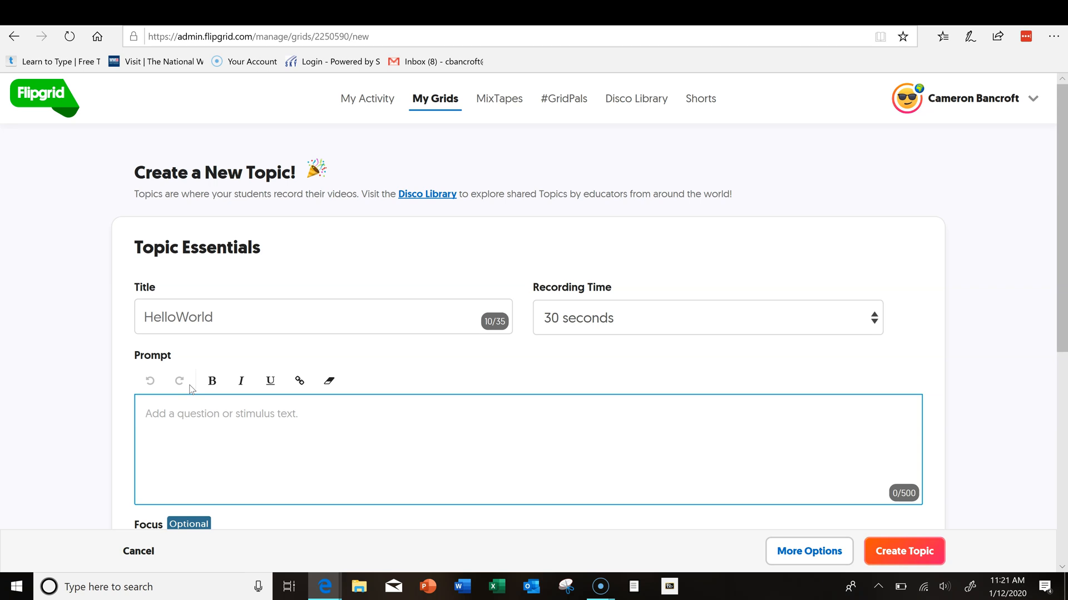
{"action": "type", "text": "A crocodile steals your son and promises to return him only if you can correctly guess what the crocodile will do with your son. Assuming the croc keeps its word, what would happen if you guessed that he wouldn't return your son?"}
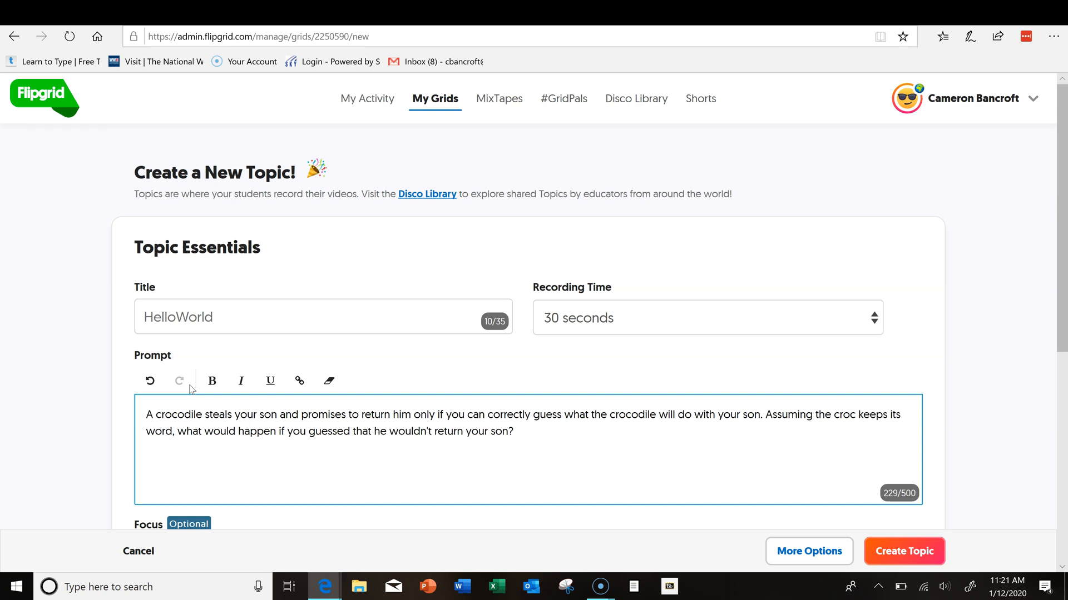
{"action": "scroll", "coordinate": [281, 412], "scroll_direction": "down", "scroll_amount": 5}
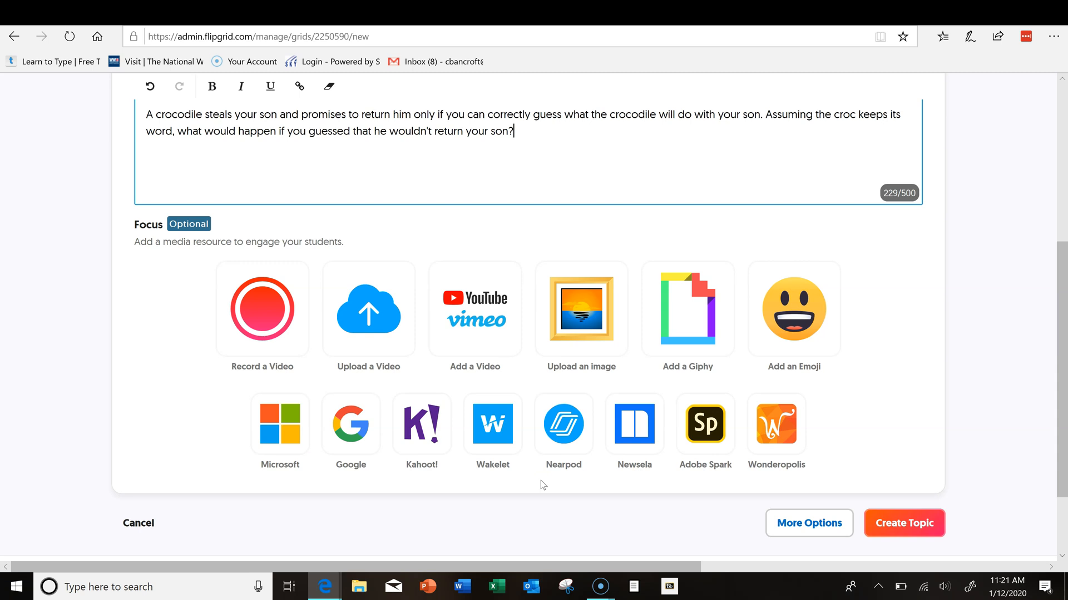
{"action": "scroll", "coordinate": [690, 417], "scroll_direction": "up", "scroll_amount": 2}
{"action": "scroll", "coordinate": [823, 459], "scroll_direction": "down", "scroll_amount": 2}
{"action": "scroll", "coordinate": [834, 467], "scroll_direction": "down", "scroll_amount": 1}
Step: Create the HelloWorld topic and launch its Google Classroom share window
{"action": "left_click", "coordinate": [871, 519]}
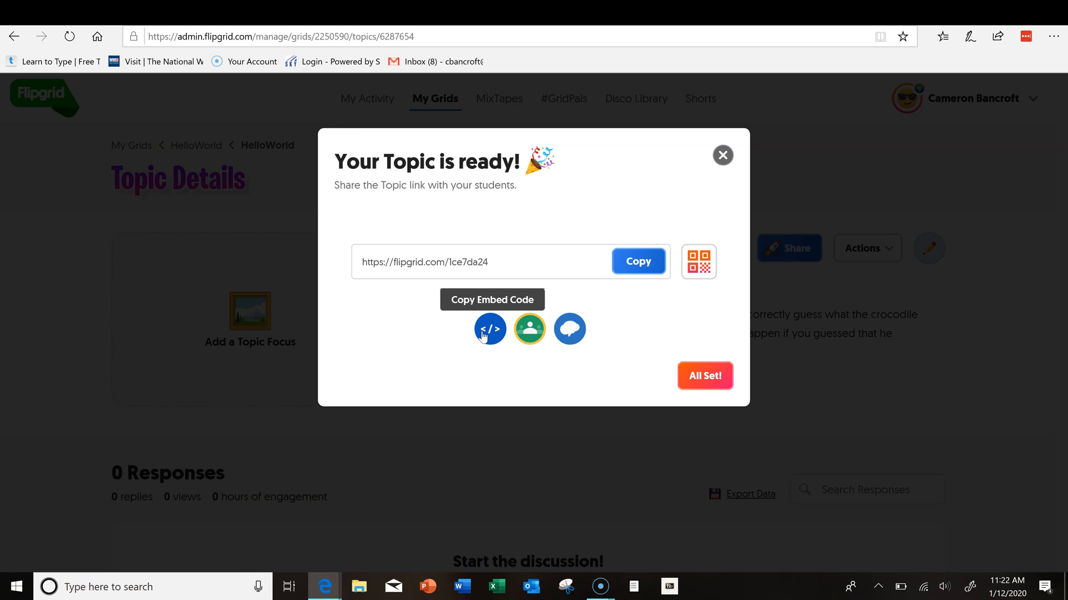
{"action": "left_click", "coordinate": [521, 328]}
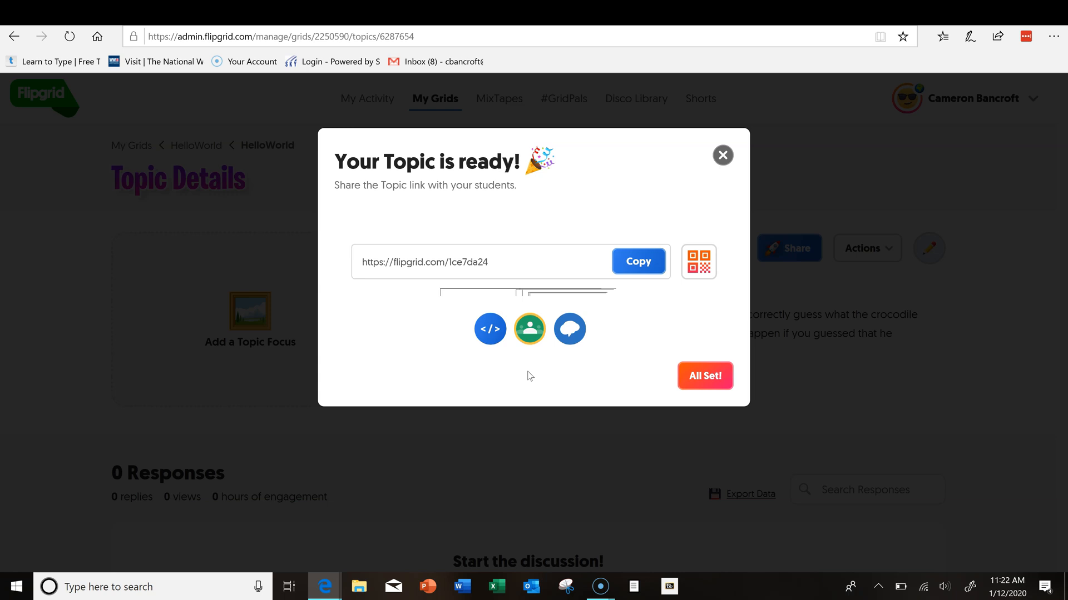
{"action": "left_click", "coordinate": [531, 332]}
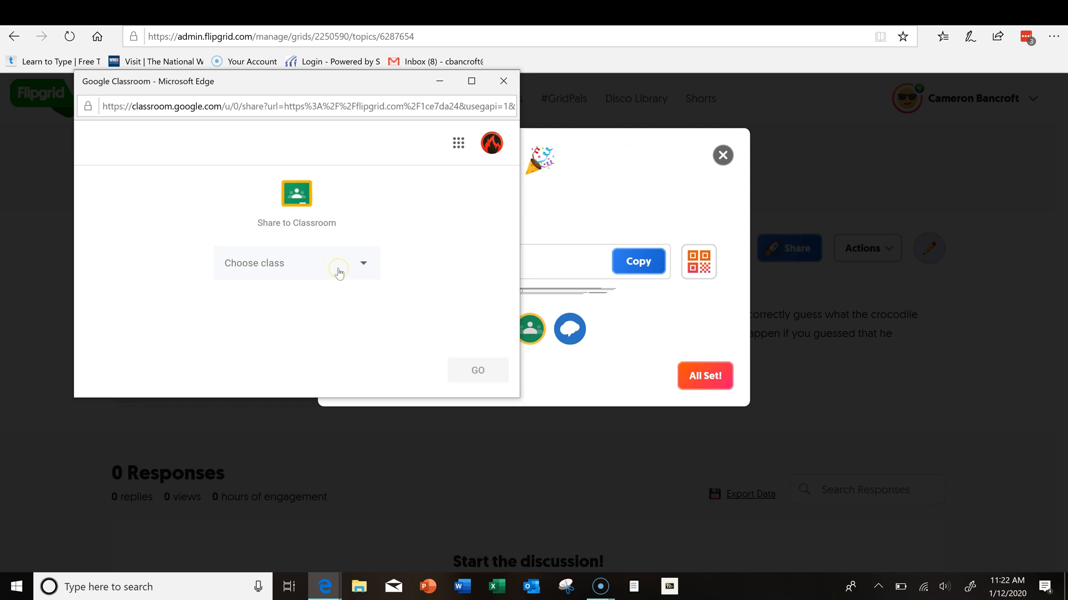
Step: Share the topic link to 7th Hour Science as Create material and review the material form
{"action": "left_click", "coordinate": [339, 272]}
{"action": "scroll", "coordinate": [320, 305], "scroll_direction": "down", "scroll_amount": 1}
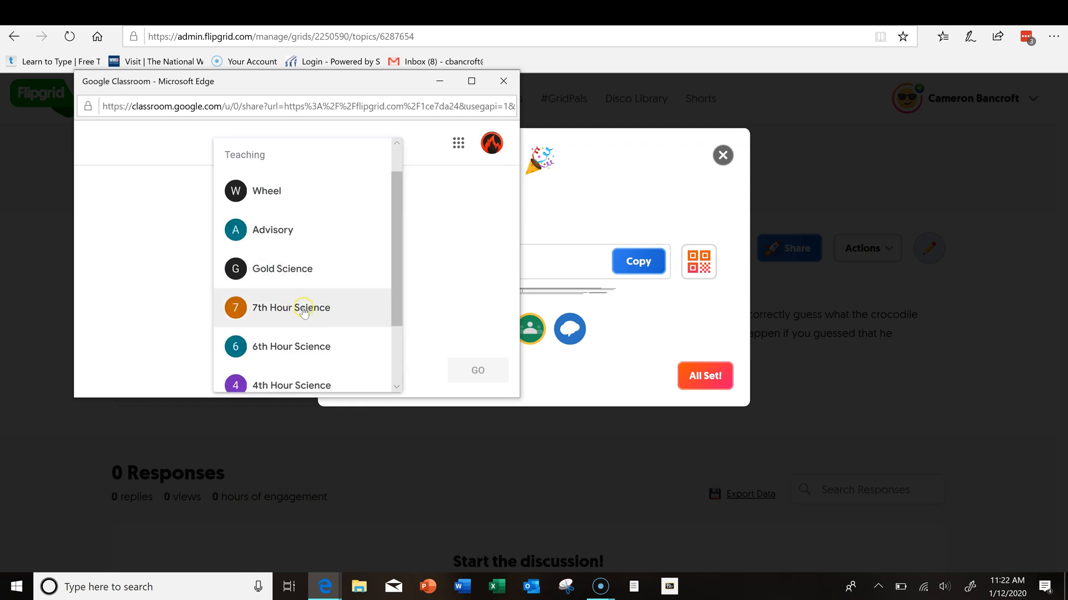
{"action": "left_click", "coordinate": [303, 311]}
{"action": "left_click", "coordinate": [333, 330]}
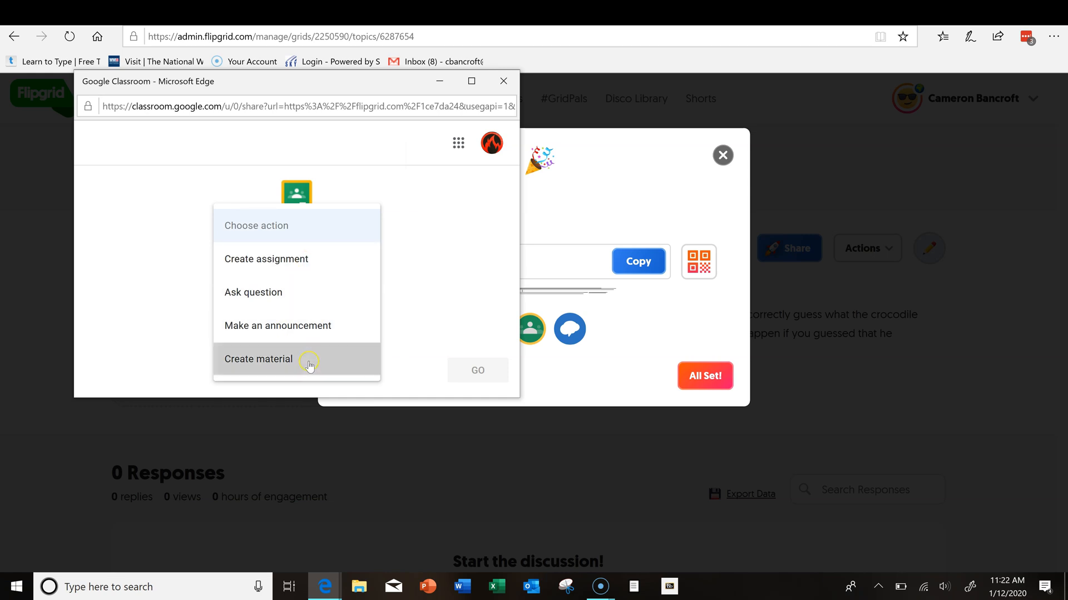
{"action": "left_click", "coordinate": [308, 363]}
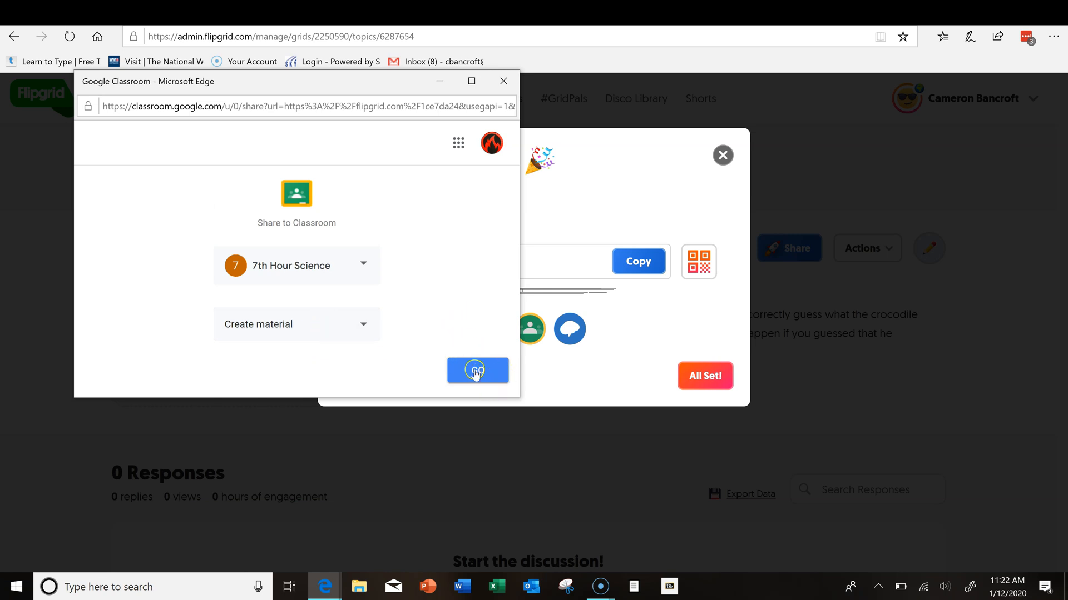
{"action": "left_click", "coordinate": [476, 371]}
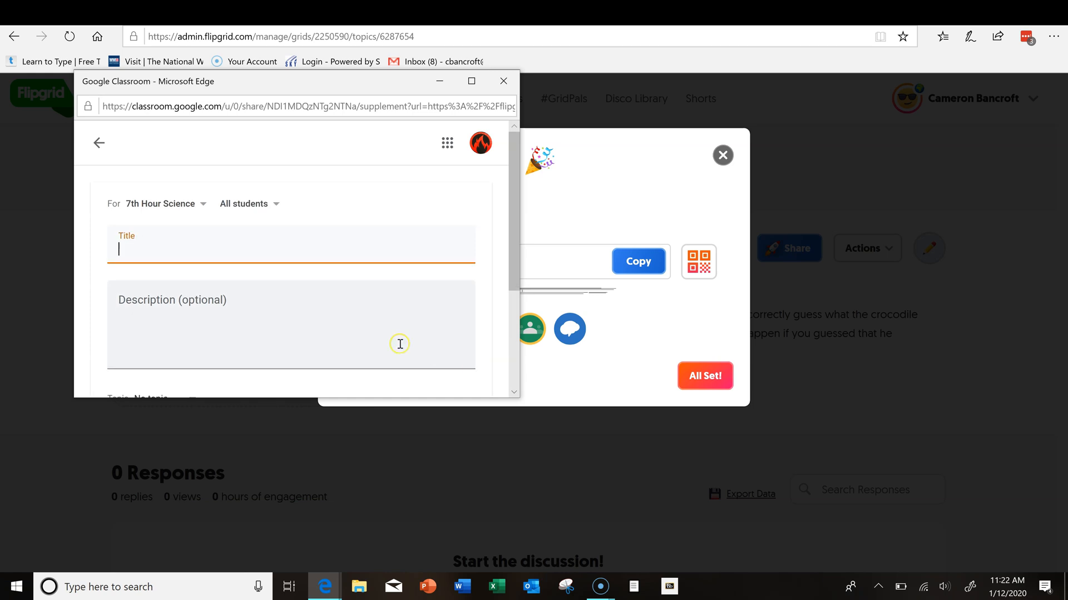
{"action": "scroll", "coordinate": [346, 329], "scroll_direction": "down", "scroll_amount": 2}
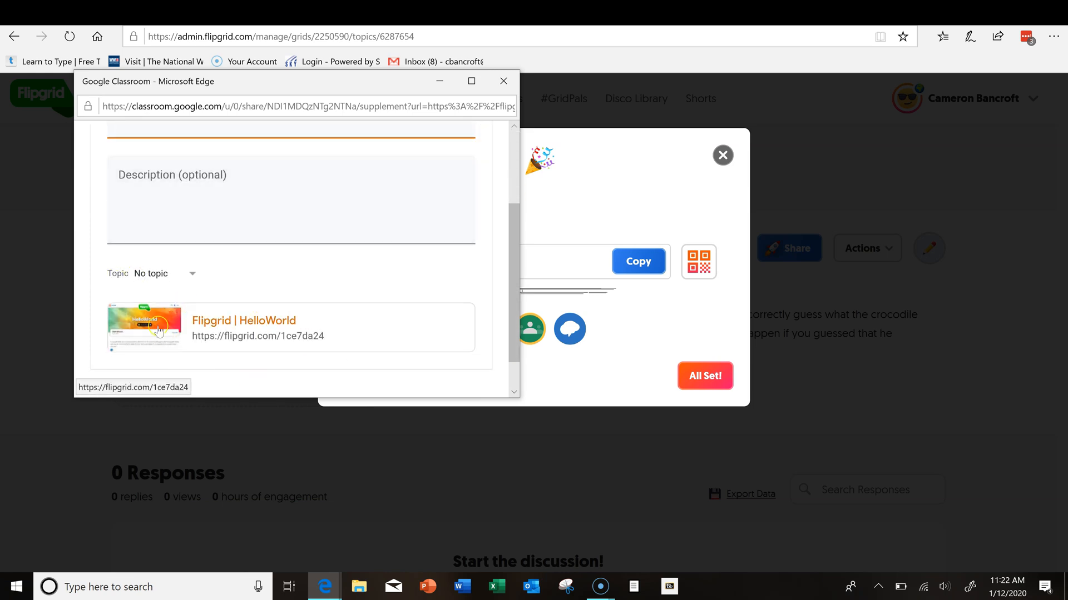
{"action": "scroll", "coordinate": [346, 315], "scroll_direction": "up", "scroll_amount": 3}
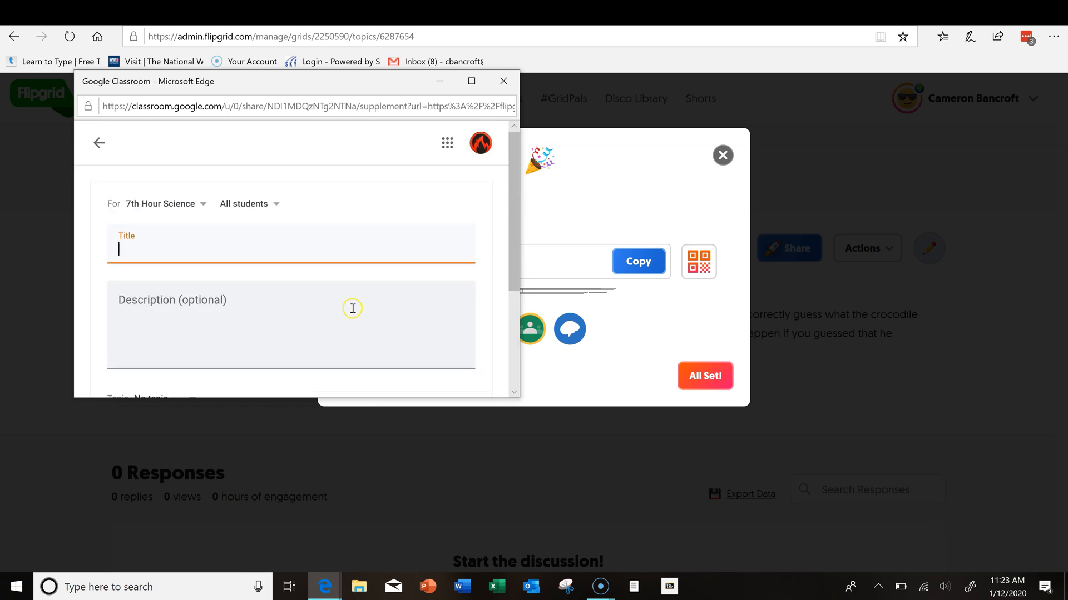
{"action": "scroll", "coordinate": [356, 310], "scroll_direction": "down", "scroll_amount": 3}
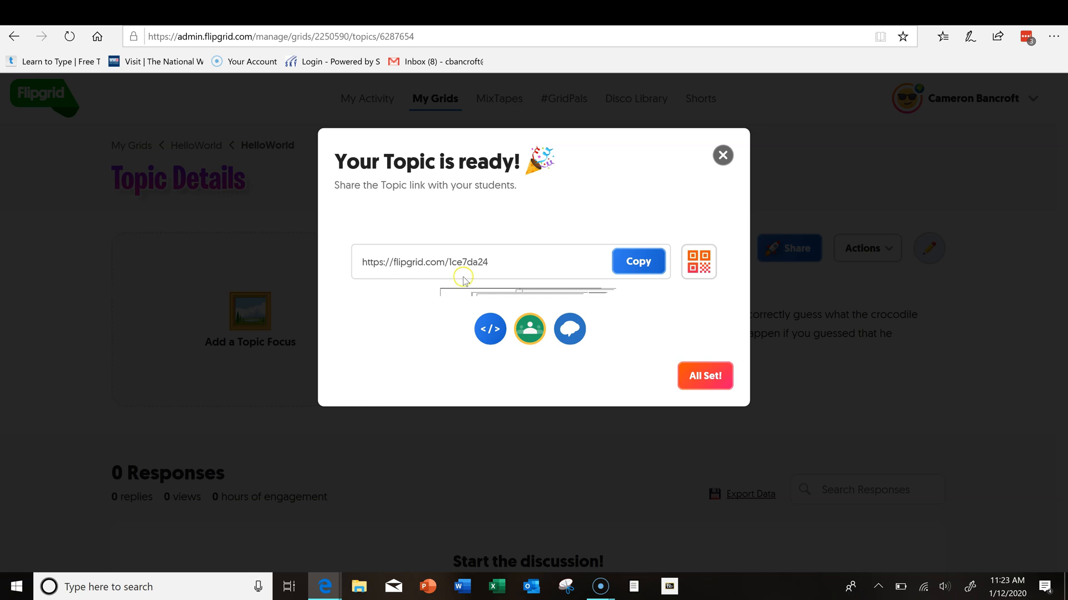
{"action": "left_click", "coordinate": [618, 259]}
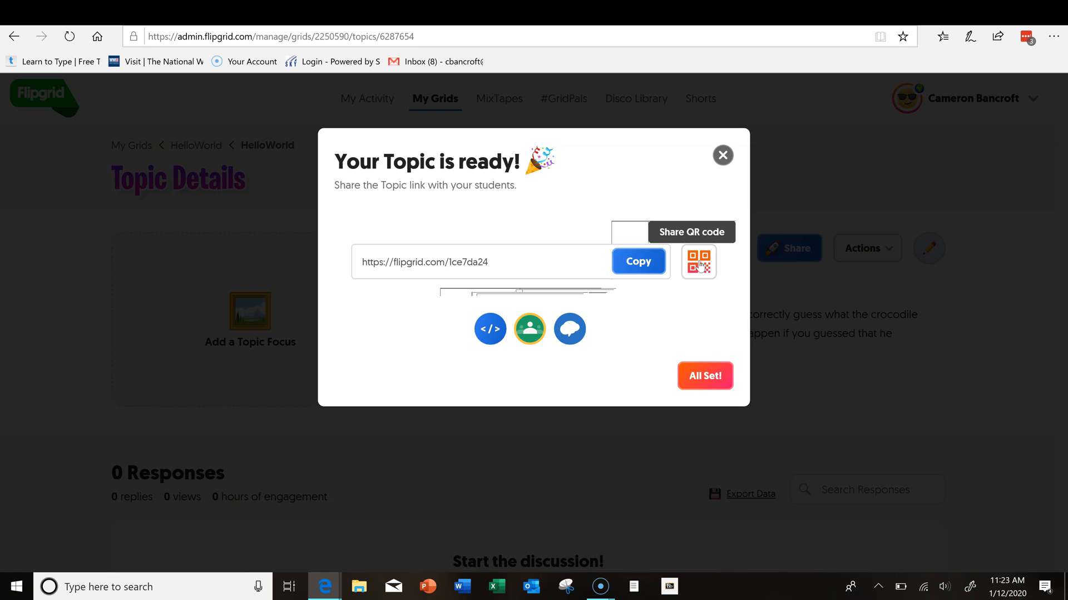
{"action": "left_click", "coordinate": [717, 387]}
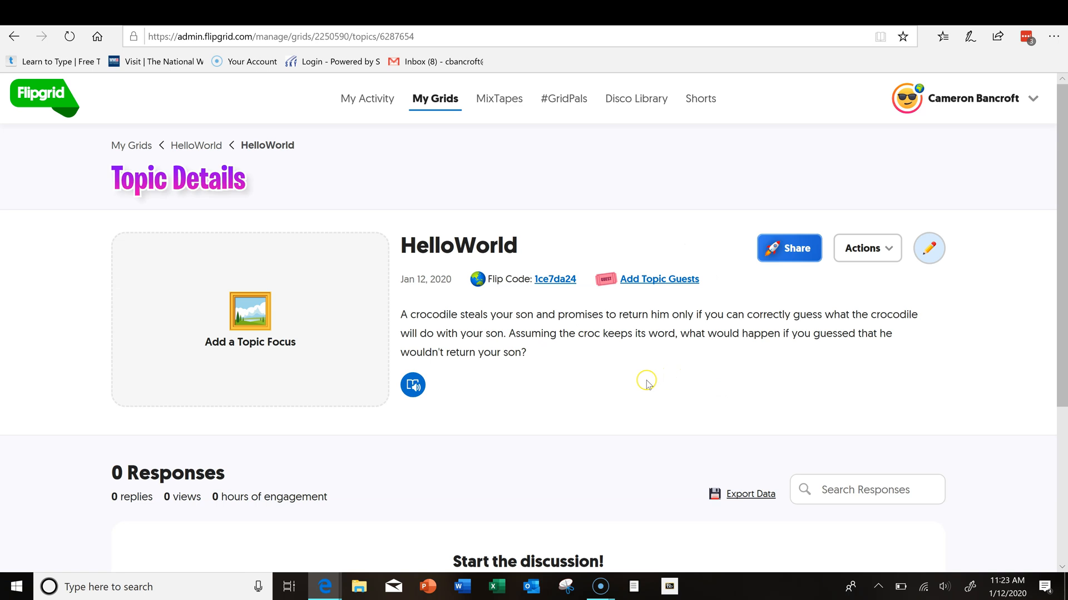
{"action": "left_click", "coordinate": [558, 284]}
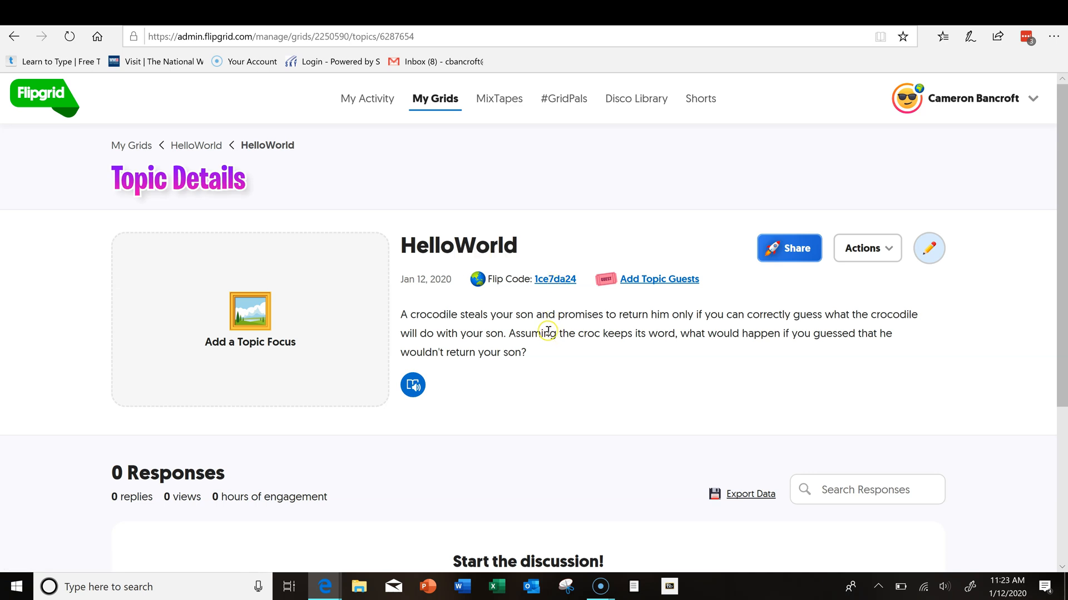
{"action": "scroll", "coordinate": [501, 328], "scroll_direction": "down", "scroll_amount": 1}
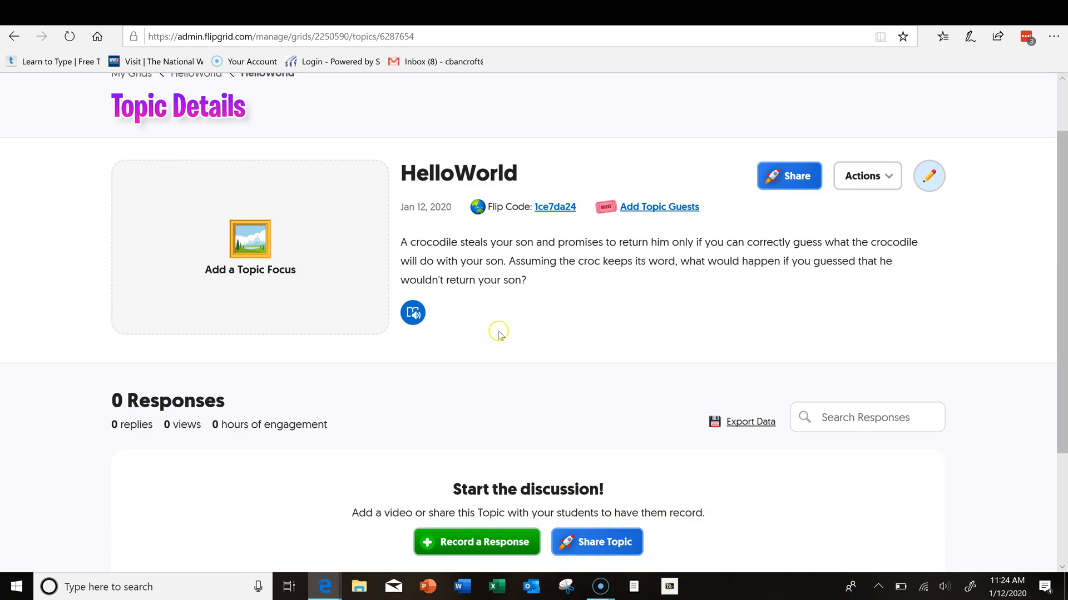
{"action": "scroll", "coordinate": [500, 328], "scroll_direction": "up", "scroll_amount": 1}
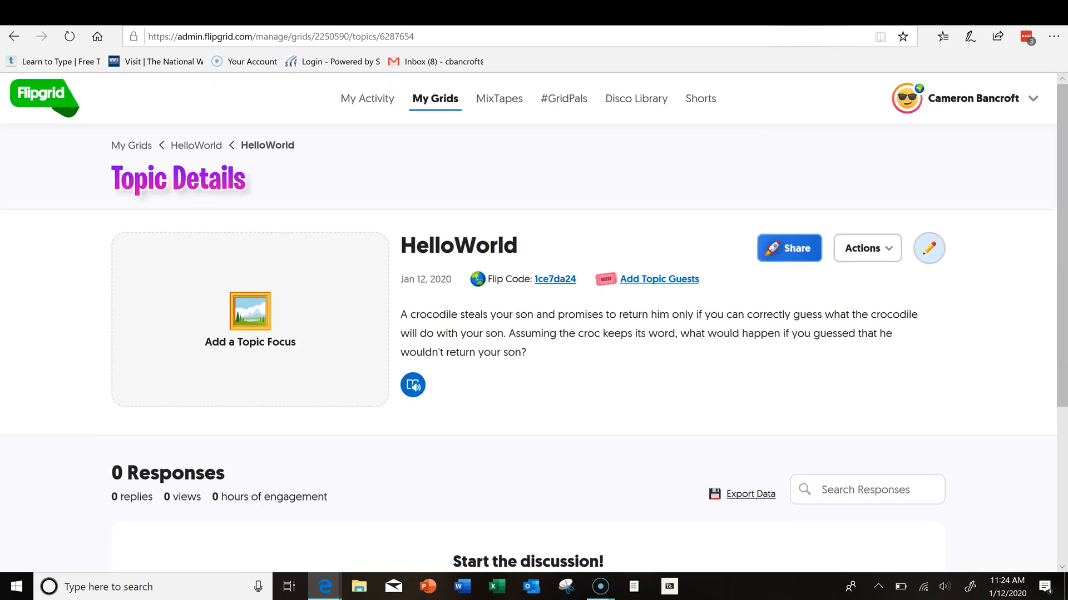
{"action": "key", "text": "ctrl+Tab"}
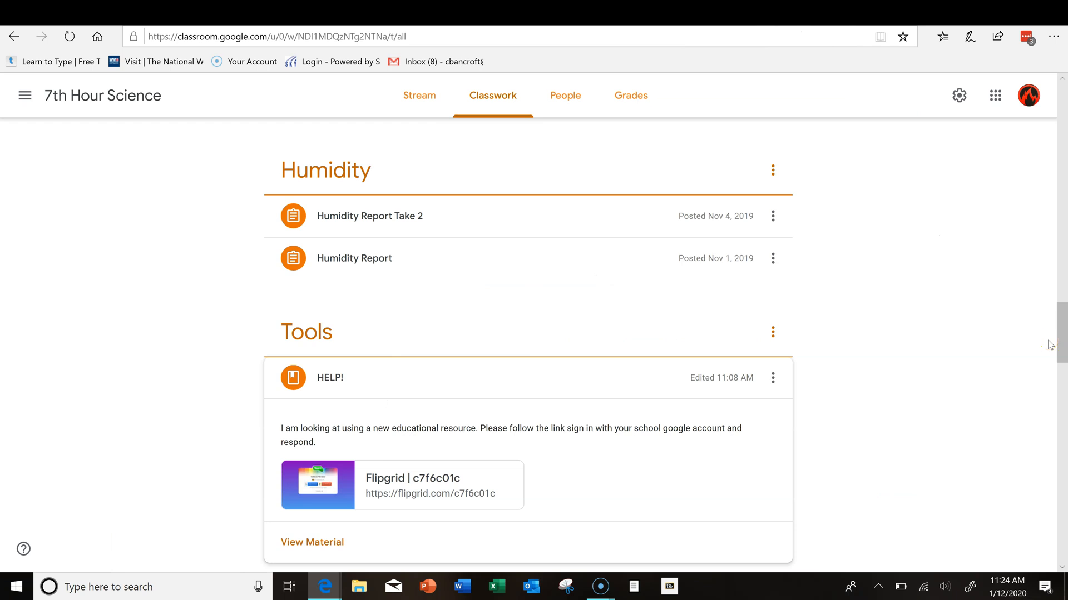
Step: Scroll the 7th Hour Science Classwork page to the HELP! material under Tools
{"action": "scroll", "coordinate": [723, 372], "scroll_direction": "down", "scroll_amount": 1}
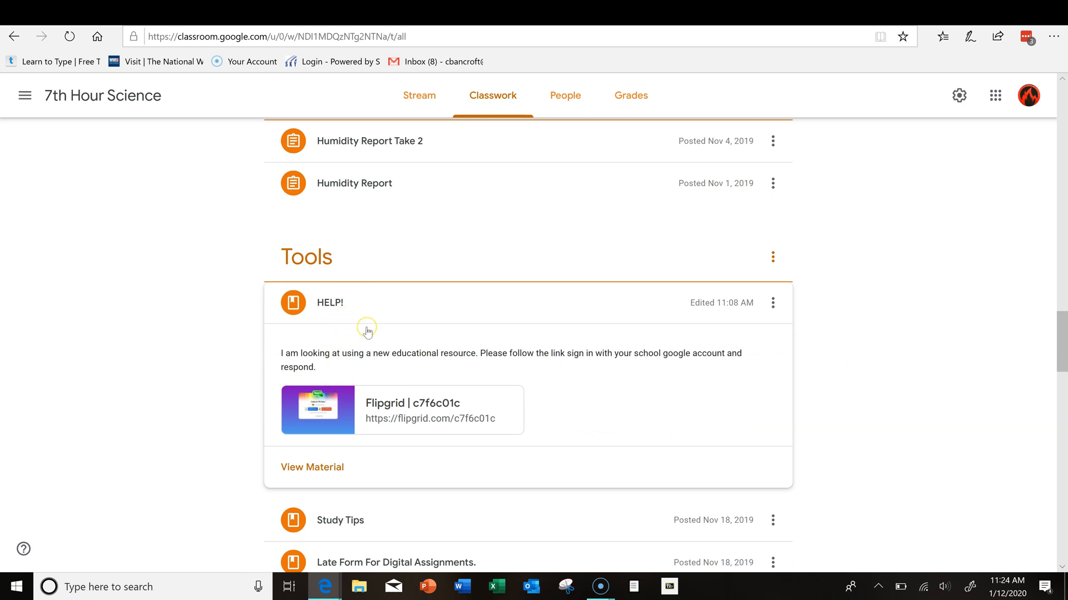
{"action": "left_click", "coordinate": [370, 374]}
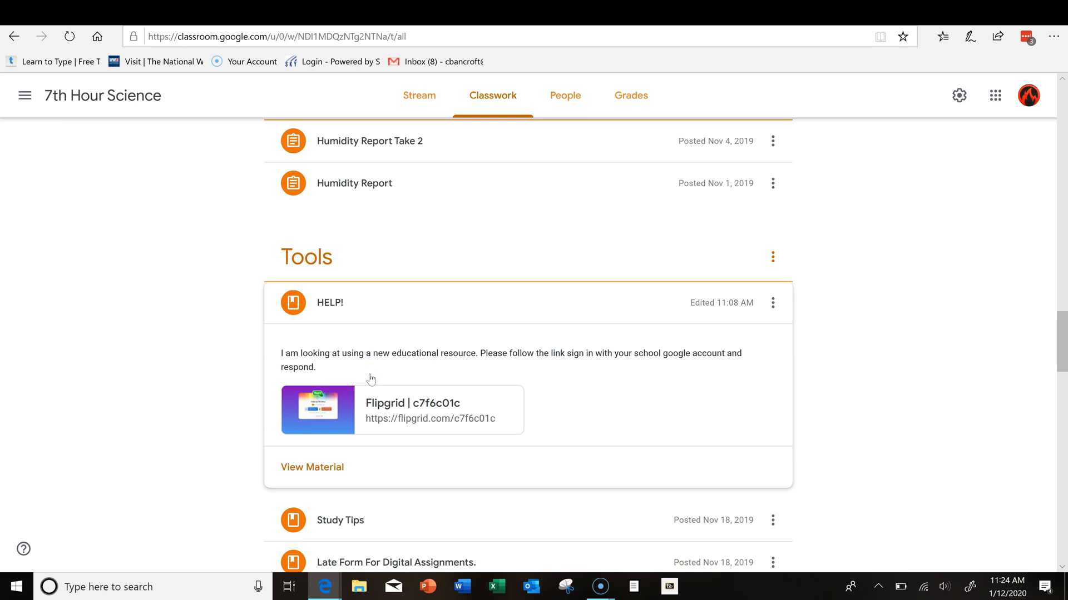
Step: Open the Science 7th hour grid from the HELP link card and sign in with Google, choosing an account
{"action": "left_click", "coordinate": [398, 411]}
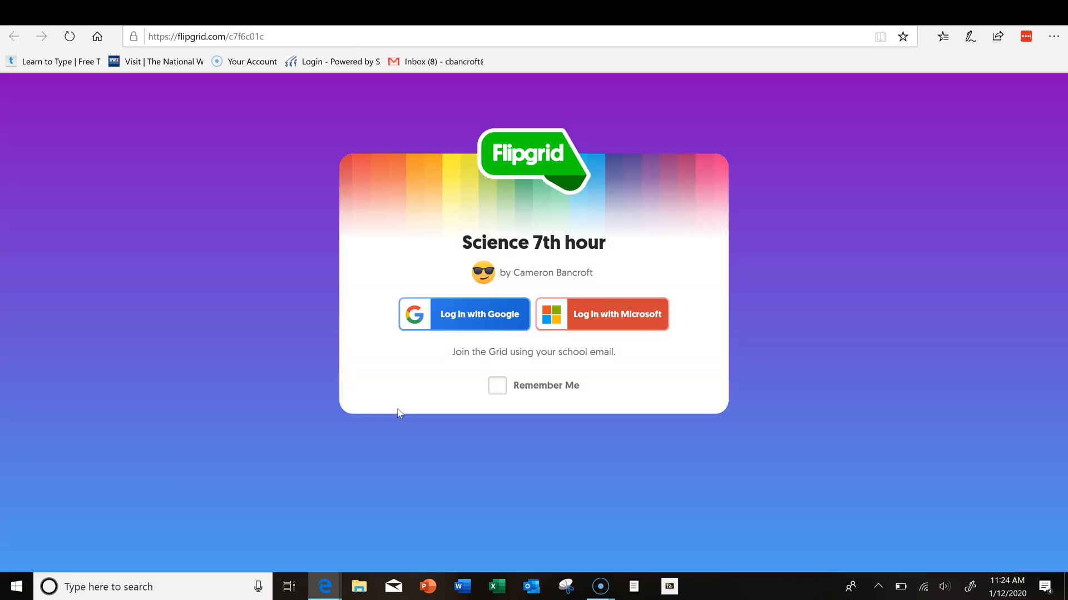
{"action": "left_click", "coordinate": [479, 315]}
{"action": "left_click", "coordinate": [443, 320]}
{"action": "left_click", "coordinate": [470, 344]}
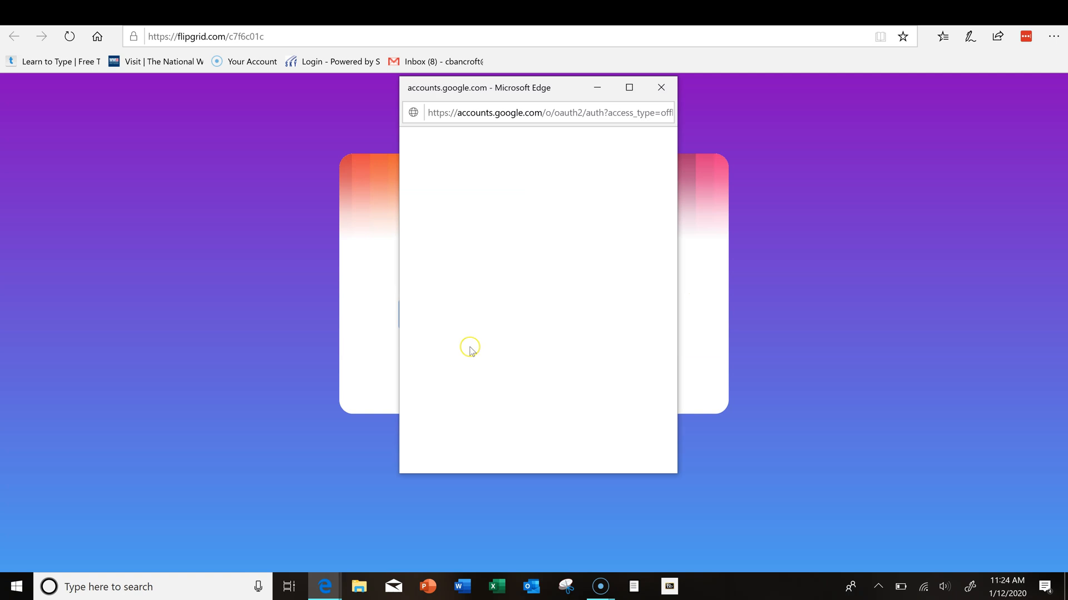
{"action": "left_click", "coordinate": [425, 342]}
{"action": "left_click", "coordinate": [520, 373]}
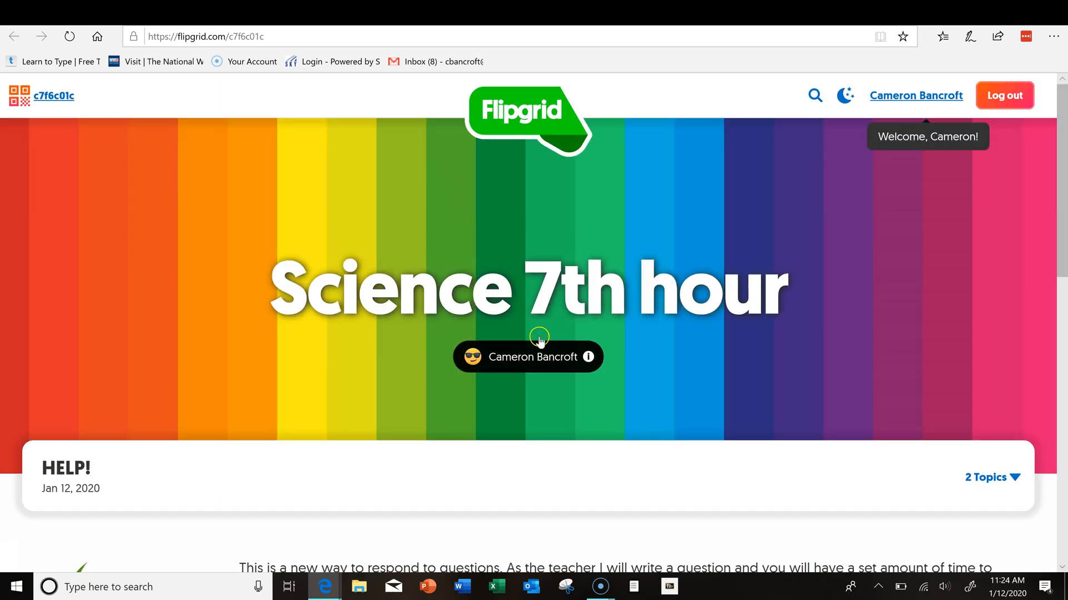
{"action": "scroll", "coordinate": [538, 342], "scroll_direction": "down", "scroll_amount": 5}
{"action": "scroll", "coordinate": [539, 337], "scroll_direction": "up", "scroll_amount": 4}
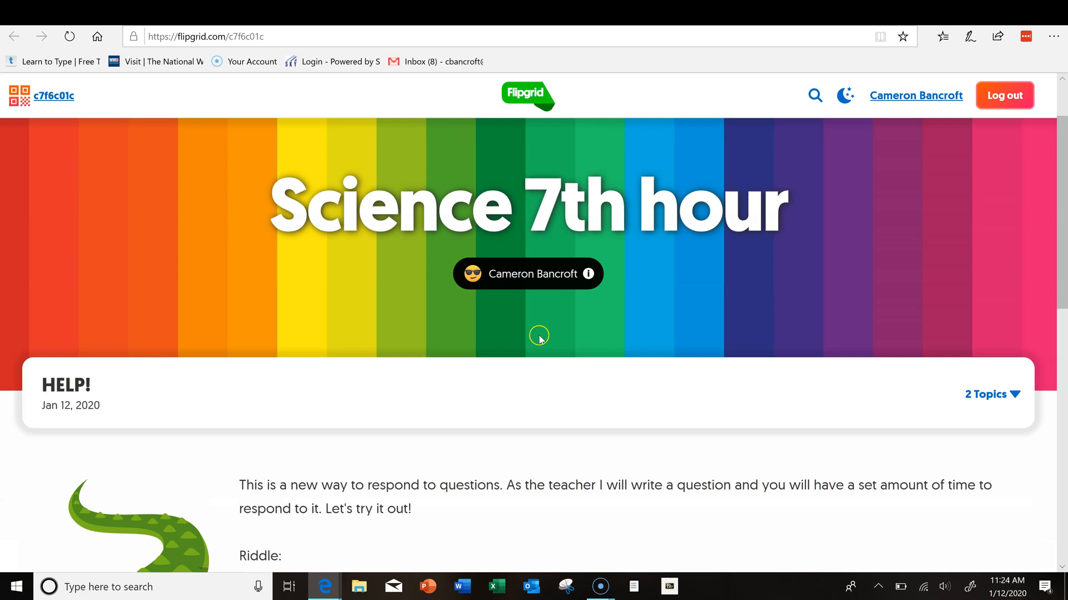
{"action": "scroll", "coordinate": [540, 334], "scroll_direction": "up", "scroll_amount": 2}
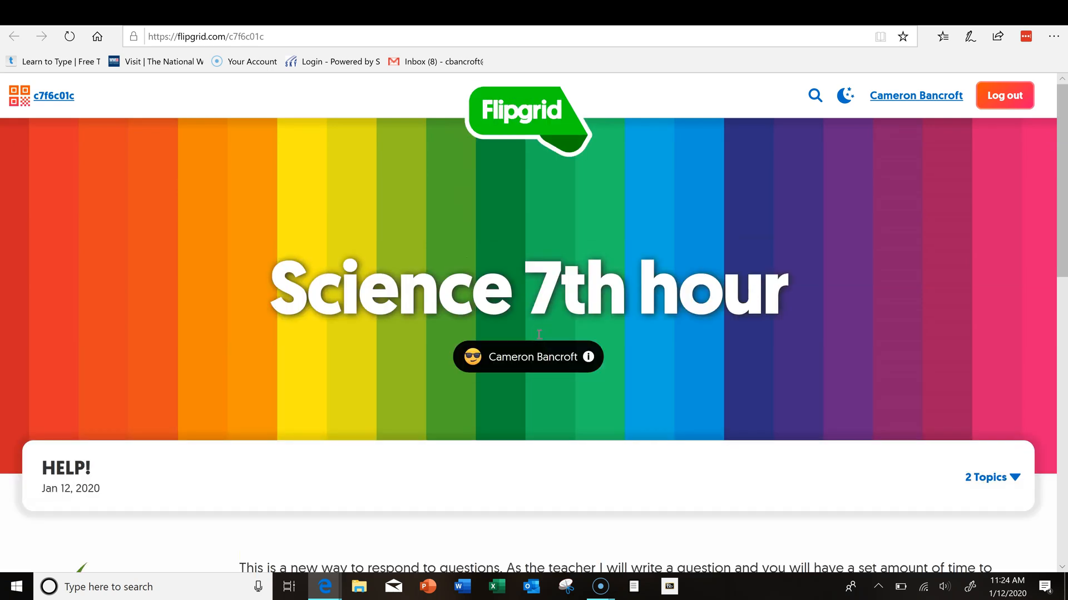
{"action": "scroll", "coordinate": [539, 334], "scroll_direction": "down", "scroll_amount": 5}
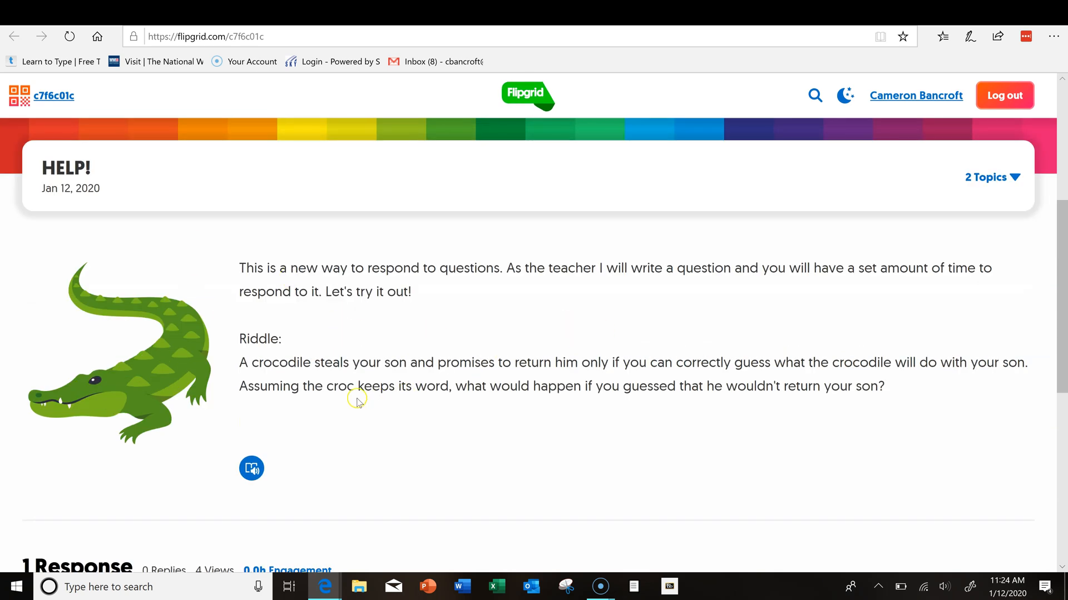
{"action": "left_click", "coordinate": [252, 470]}
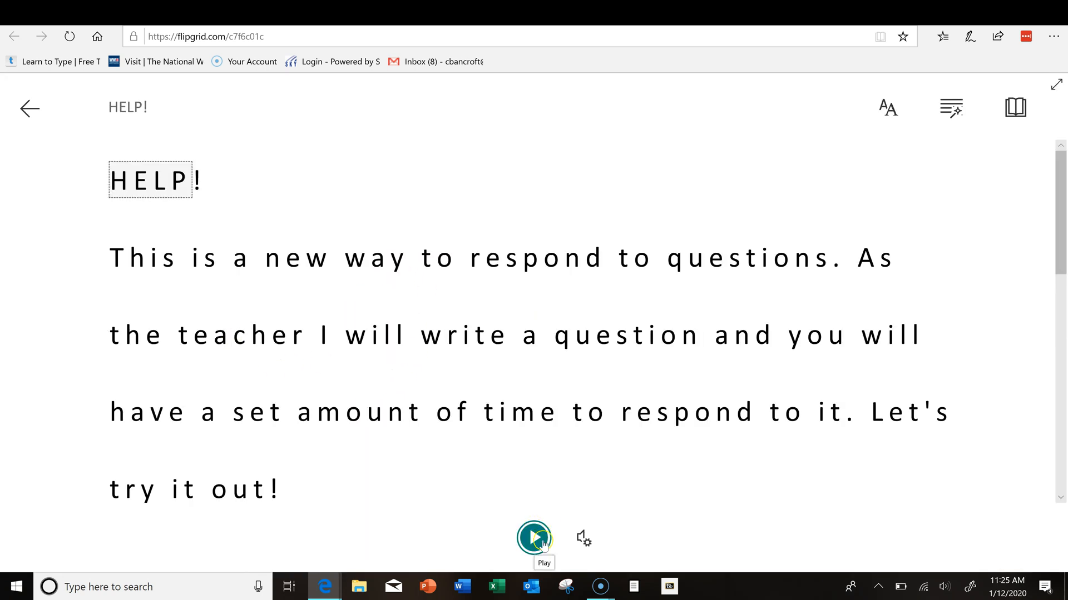
{"action": "left_click", "coordinate": [28, 107]}
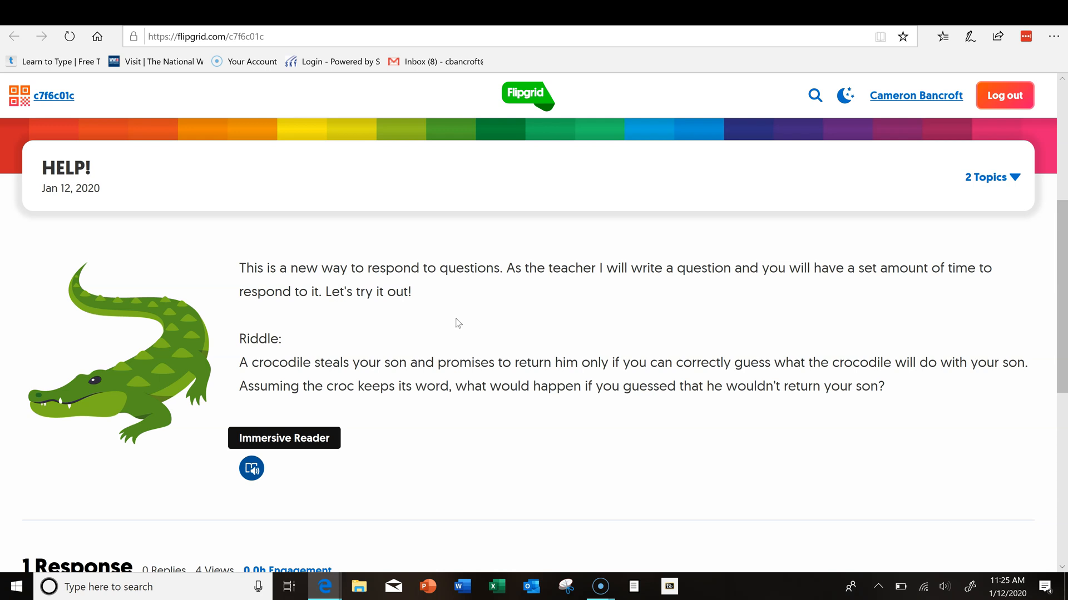
{"action": "scroll", "coordinate": [454, 321], "scroll_direction": "down", "scroll_amount": 7}
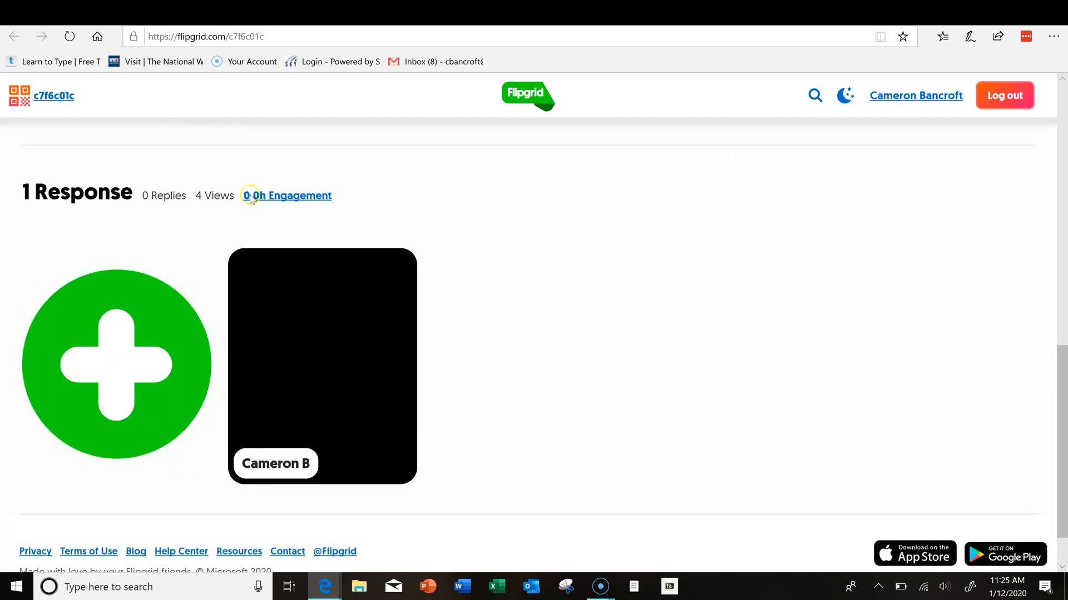
Step: Start a new HELP! response and allow Flash and camera access for the recorder
{"action": "left_click", "coordinate": [96, 364]}
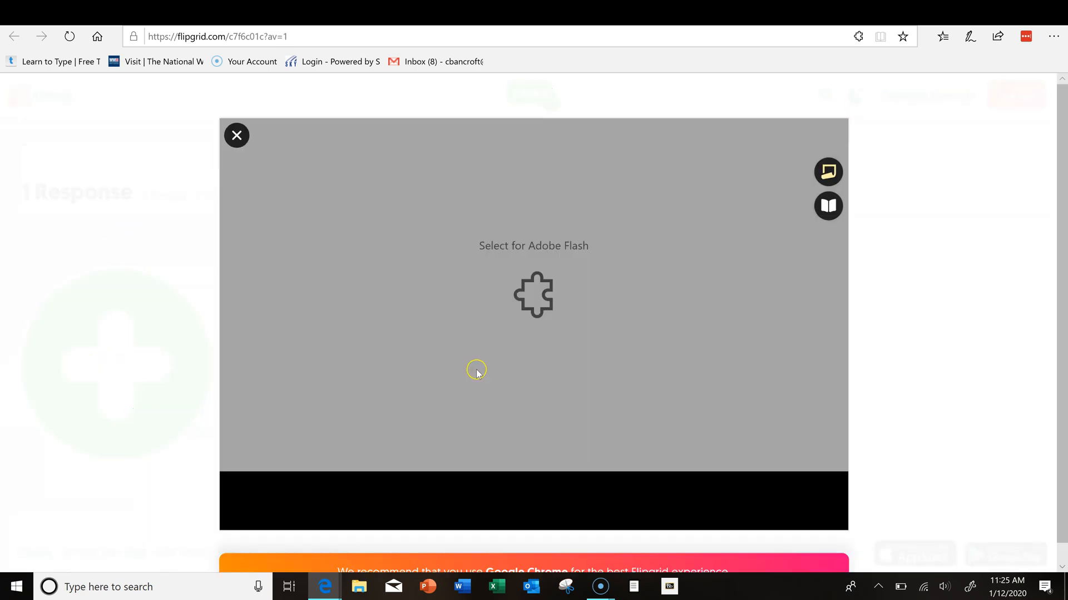
{"action": "left_click", "coordinate": [543, 309]}
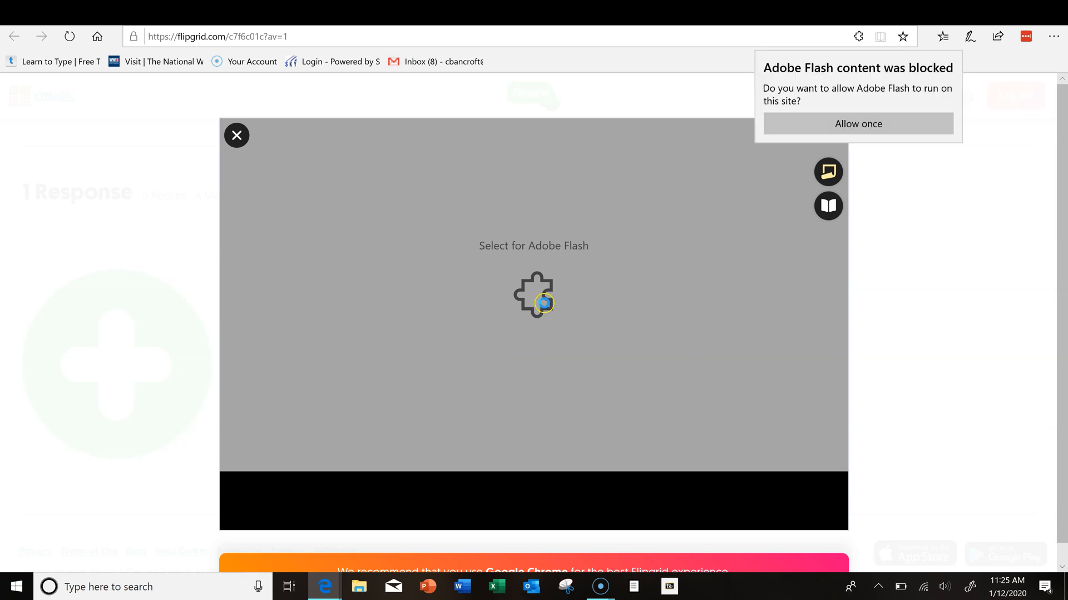
{"action": "left_click", "coordinate": [803, 124]}
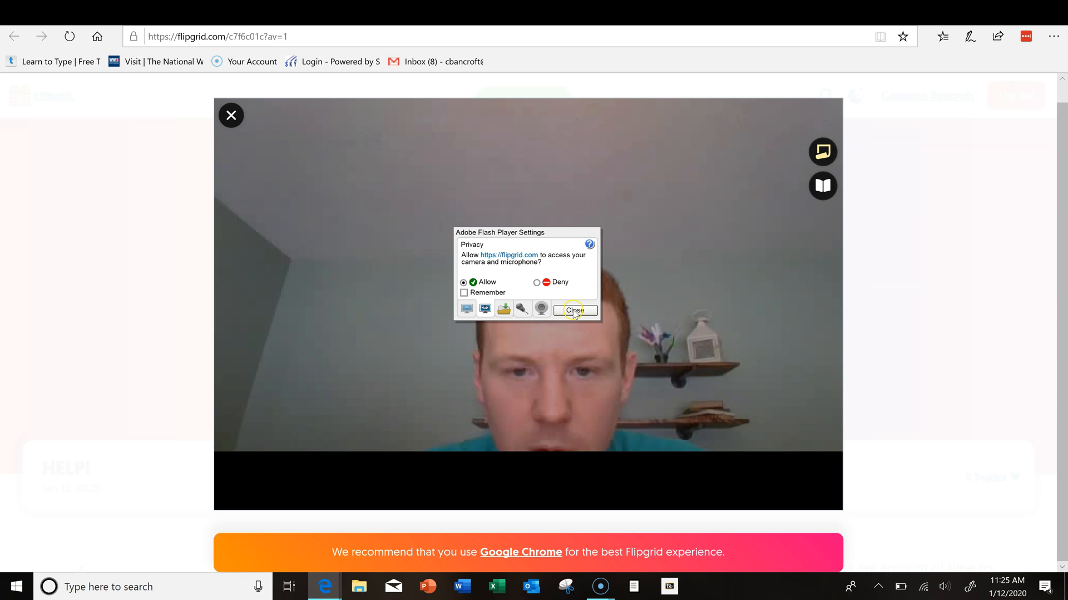
{"action": "left_click", "coordinate": [573, 311]}
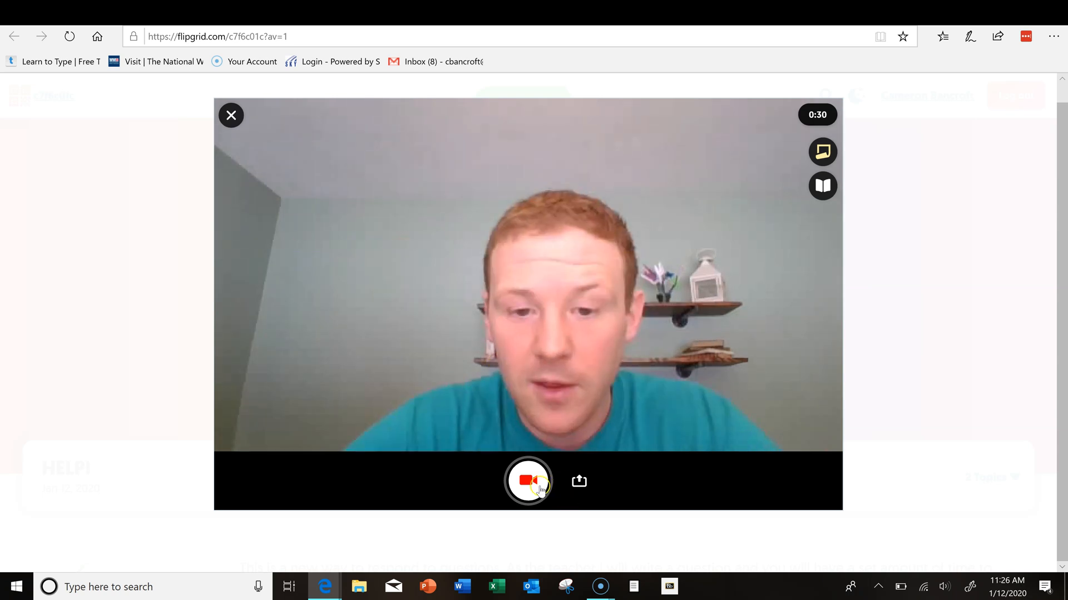
Step: Record a short spoken video clip and continue to the selfie screen
{"action": "left_click", "coordinate": [536, 488]}
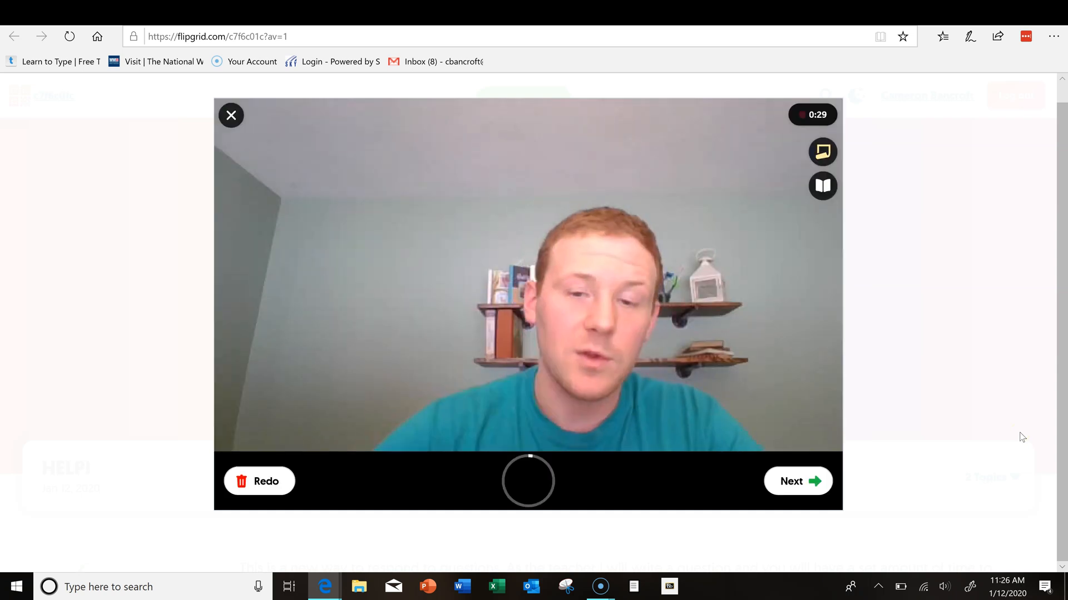
{"action": "left_click", "coordinate": [803, 490]}
{"action": "left_click", "coordinate": [799, 482]}
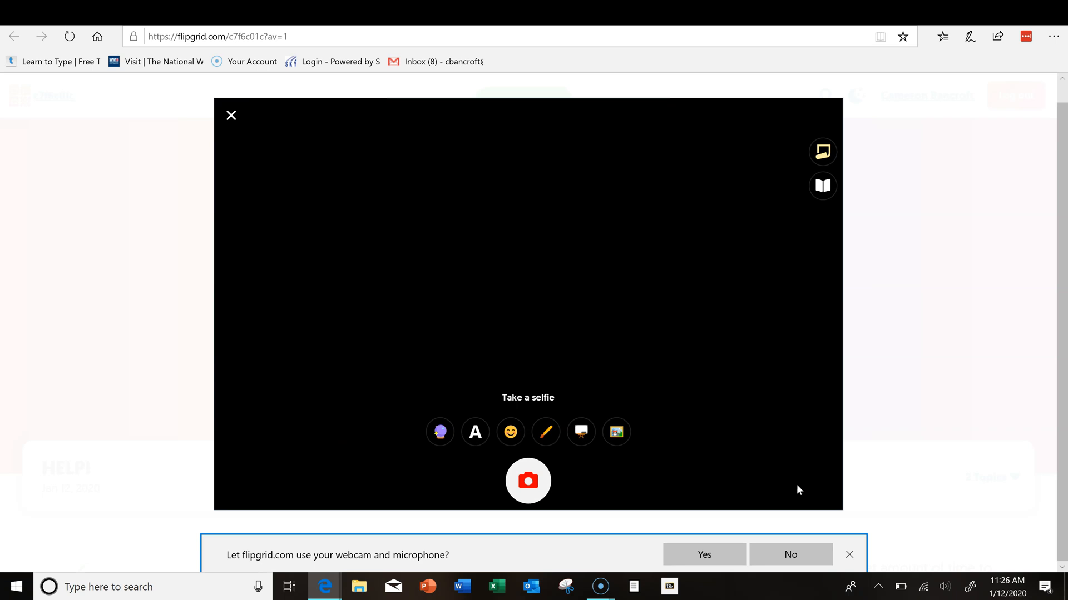
Step: Allow the webcam and take a thumbs-up cover selfie for the response
{"action": "left_click", "coordinate": [733, 551]}
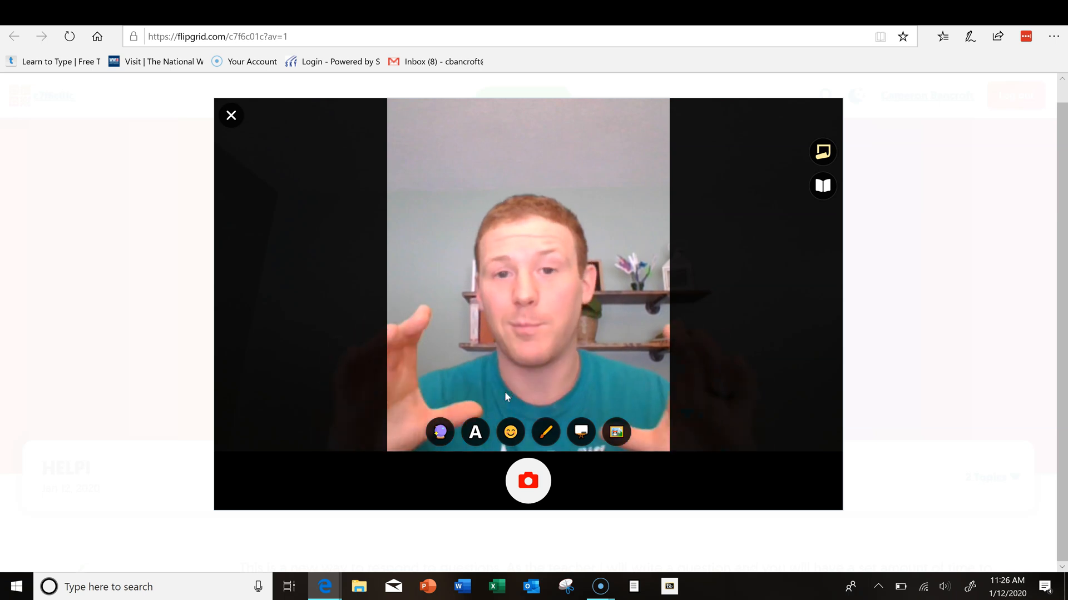
{"action": "left_click", "coordinate": [527, 481]}
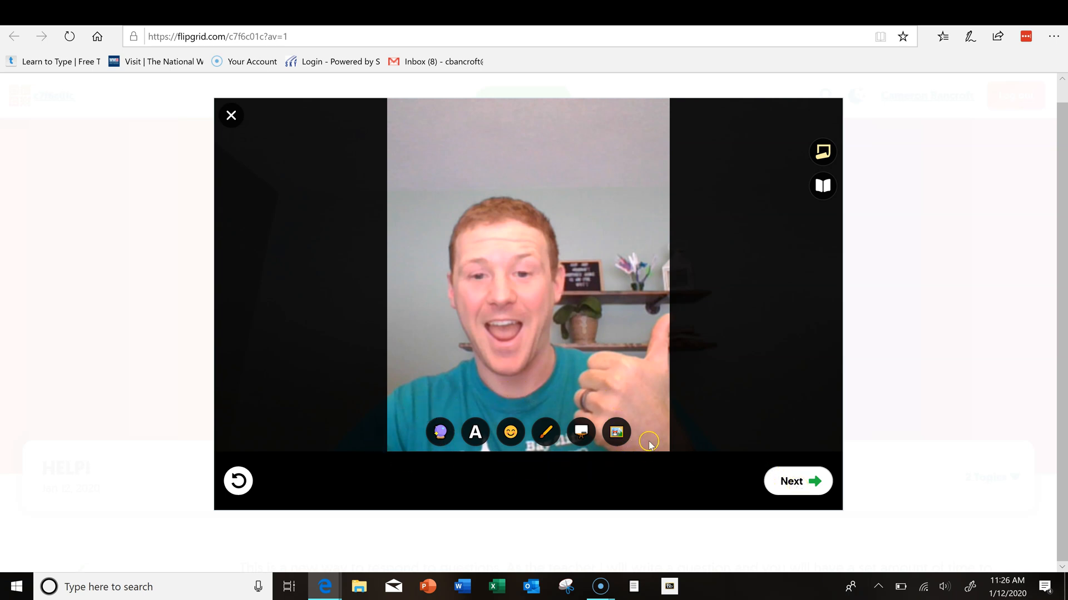
{"action": "left_click", "coordinate": [799, 489]}
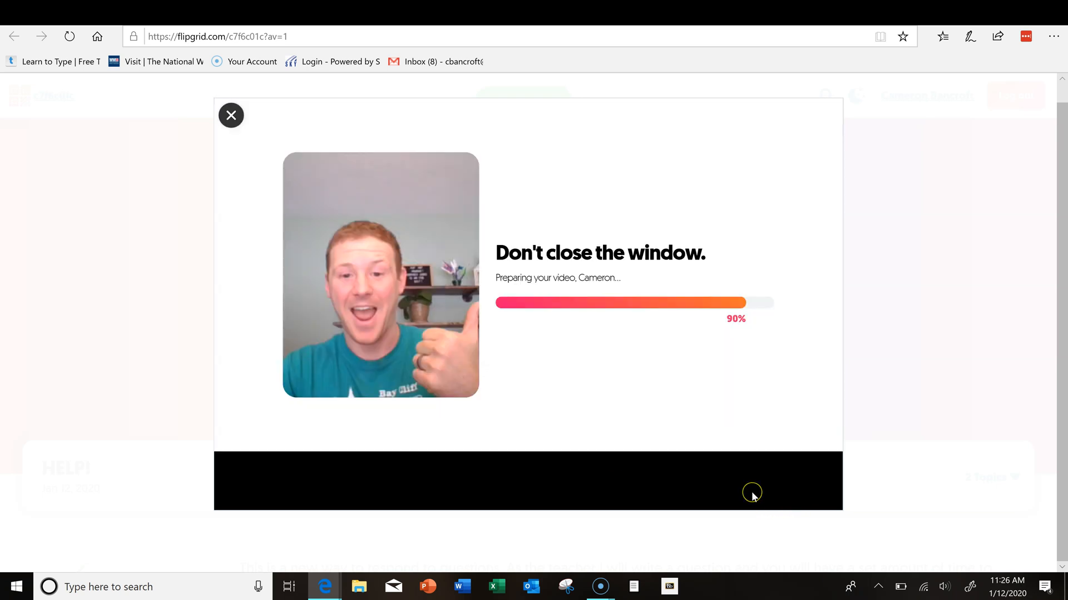
Step: Leave the optional Title and Link fields blank, keeping the display name filled in
{"action": "left_click", "coordinate": [641, 251]}
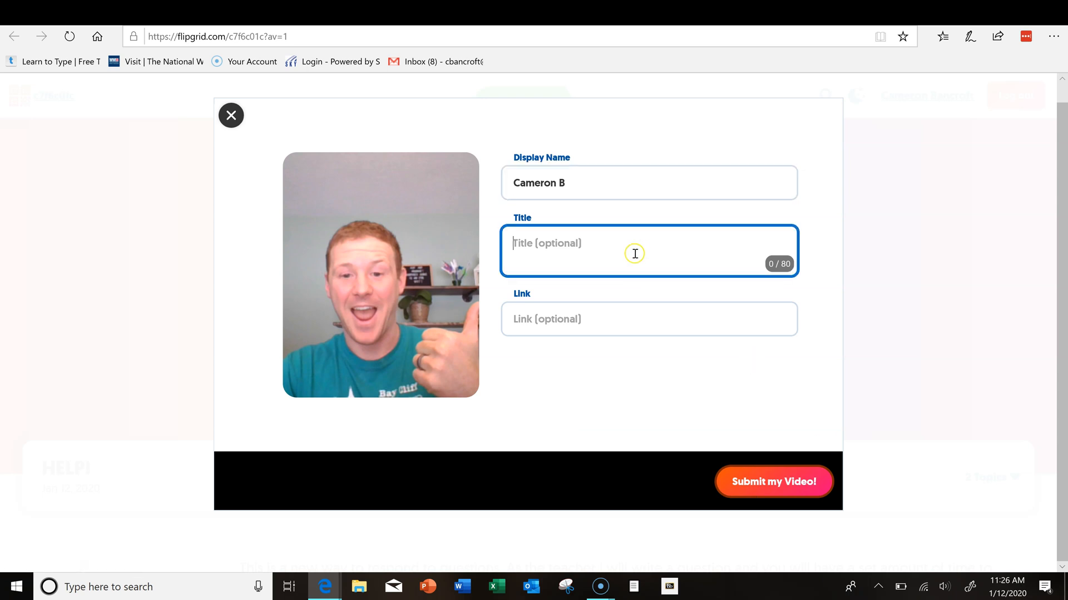
{"action": "left_click", "coordinate": [611, 327]}
{"action": "left_click", "coordinate": [645, 390]}
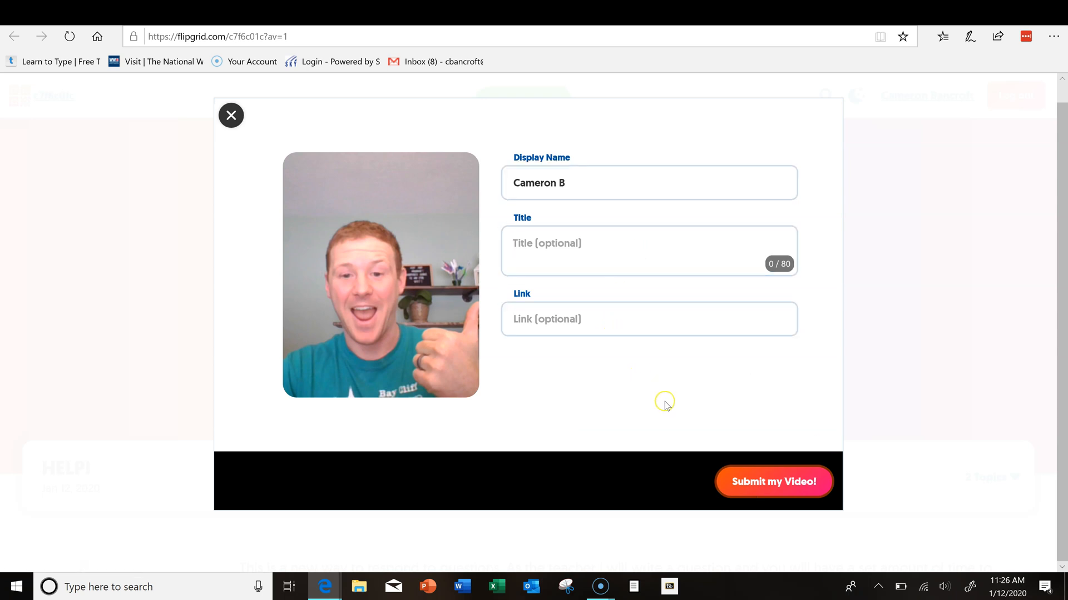
{"action": "left_click", "coordinate": [805, 490]}
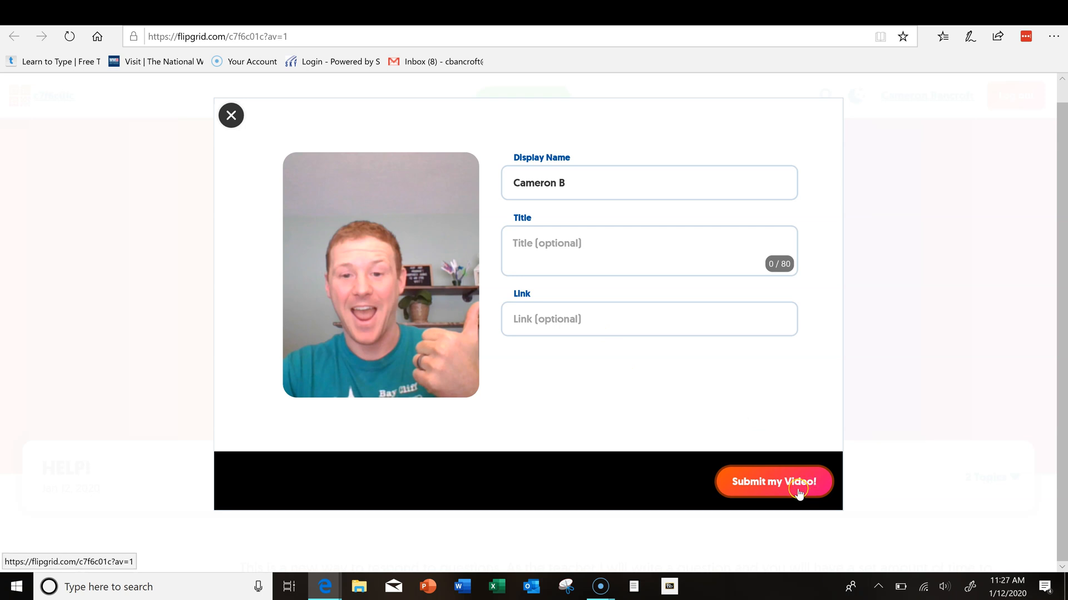
Step: Submit the video, then go through My Grids to the HELP! topic's Responses list showing 2 responses
{"action": "left_click", "coordinate": [799, 490]}
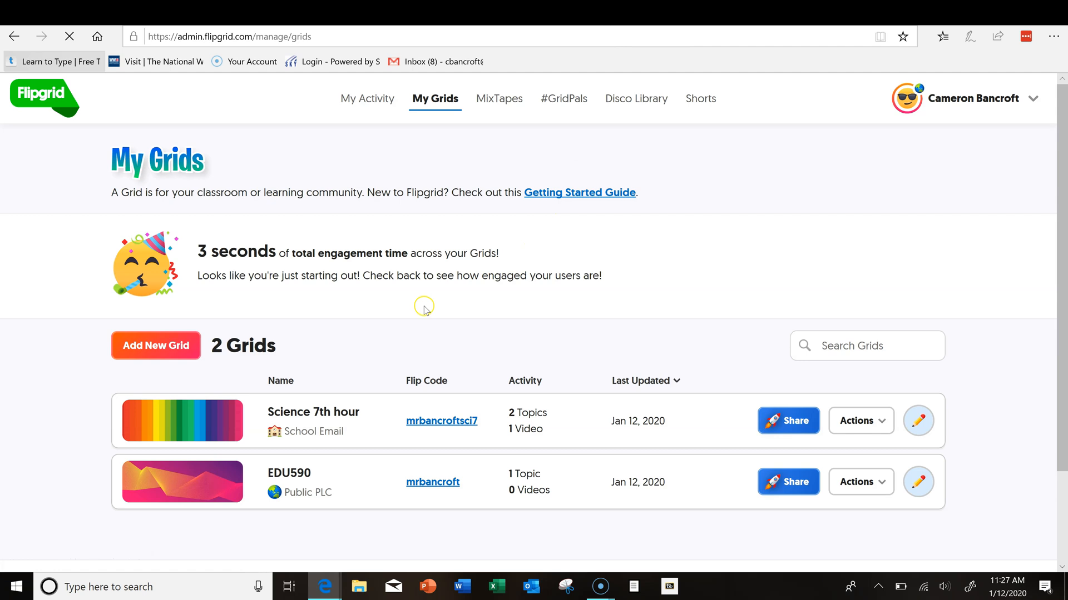
{"action": "scroll", "coordinate": [556, 353], "scroll_direction": "down", "scroll_amount": 1}
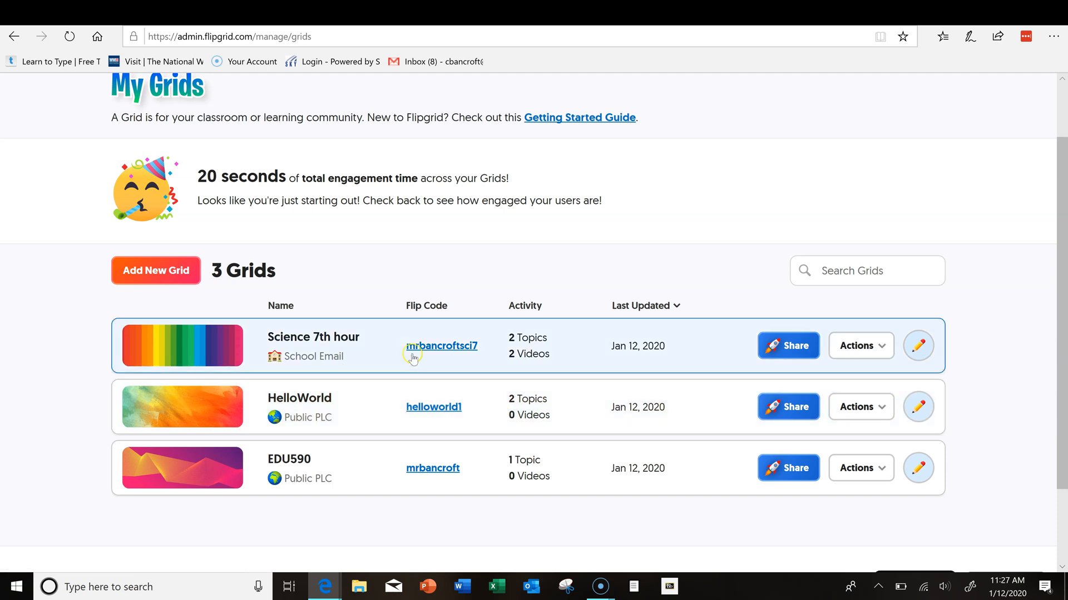
{"action": "left_click", "coordinate": [240, 342]}
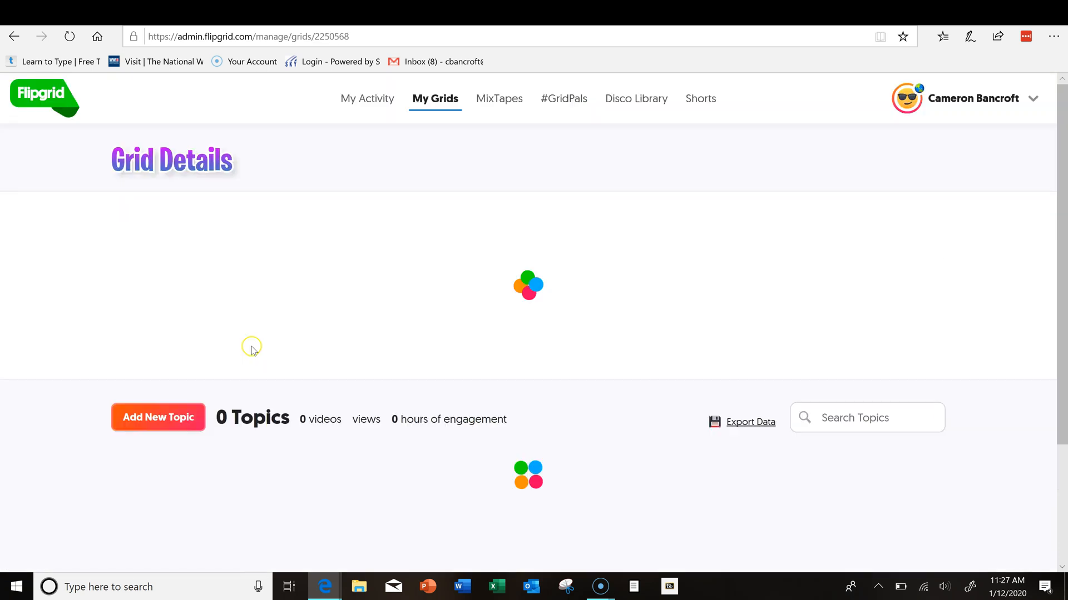
{"action": "scroll", "coordinate": [572, 370], "scroll_direction": "down", "scroll_amount": 4}
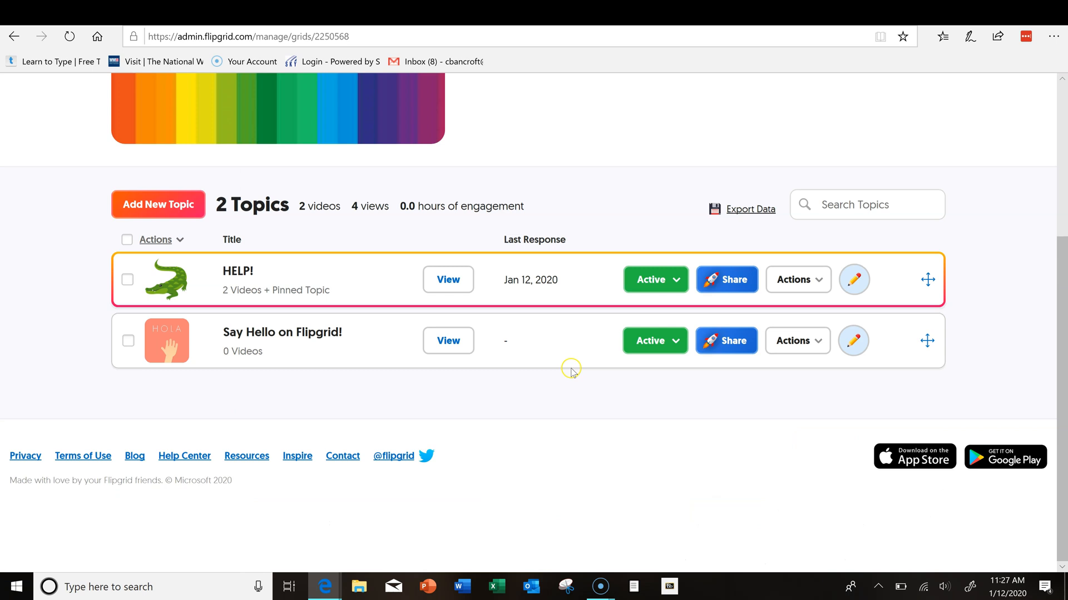
{"action": "left_click", "coordinate": [294, 289]}
{"action": "scroll", "coordinate": [566, 374], "scroll_direction": "down", "scroll_amount": 6}
{"action": "left_click_drag", "start_coordinate": [566, 374], "coordinate": [383, 238]}
{"action": "left_click", "coordinate": [390, 227]}
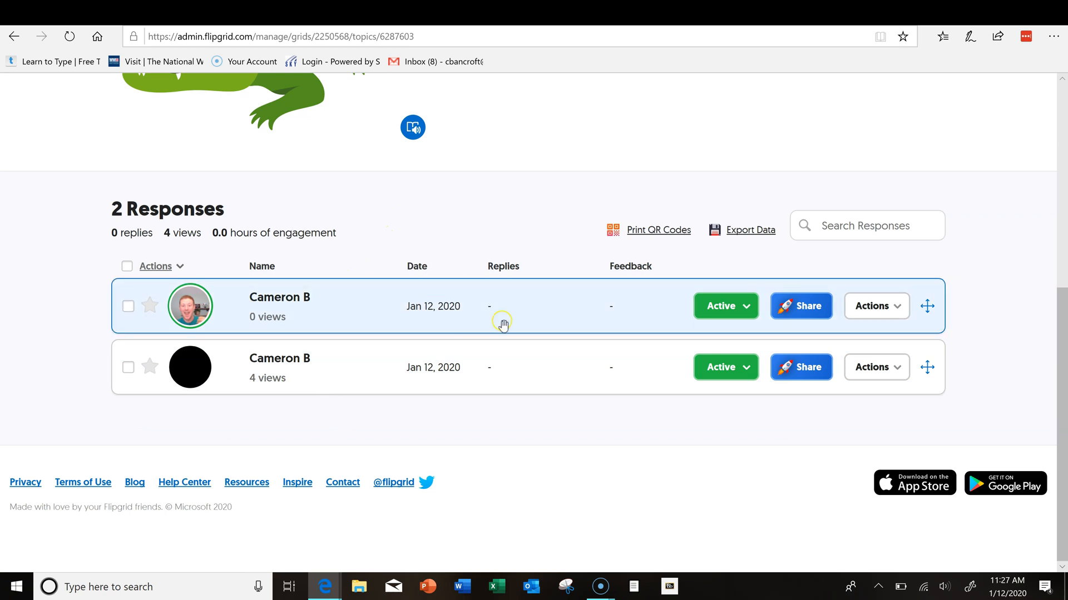
Step: Play the newest HELP! response, pause it, and close its feedback window
{"action": "left_click", "coordinate": [273, 301]}
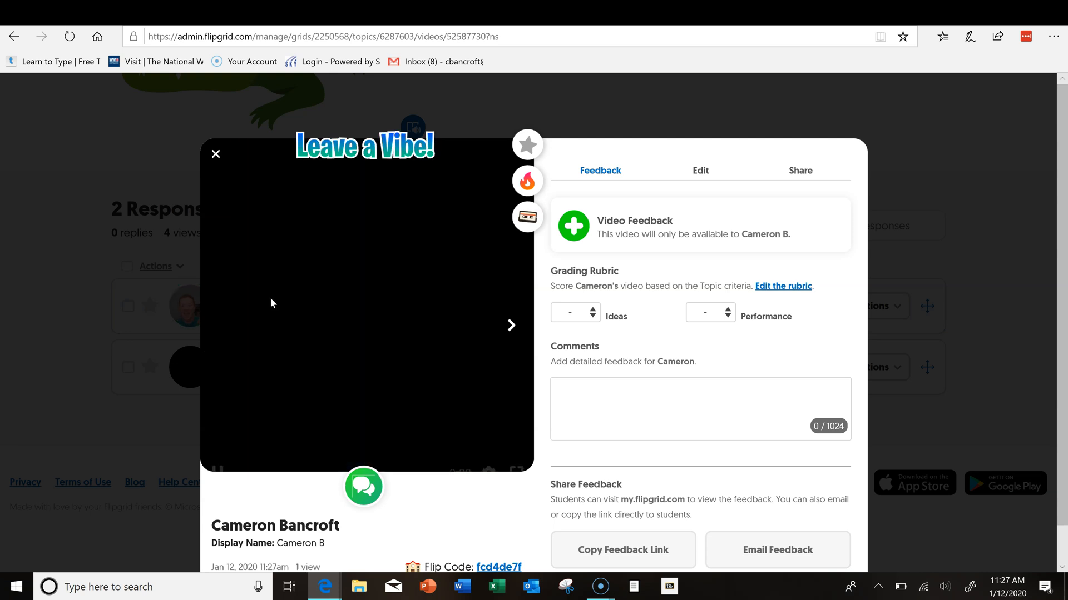
{"action": "left_click", "coordinate": [218, 444]}
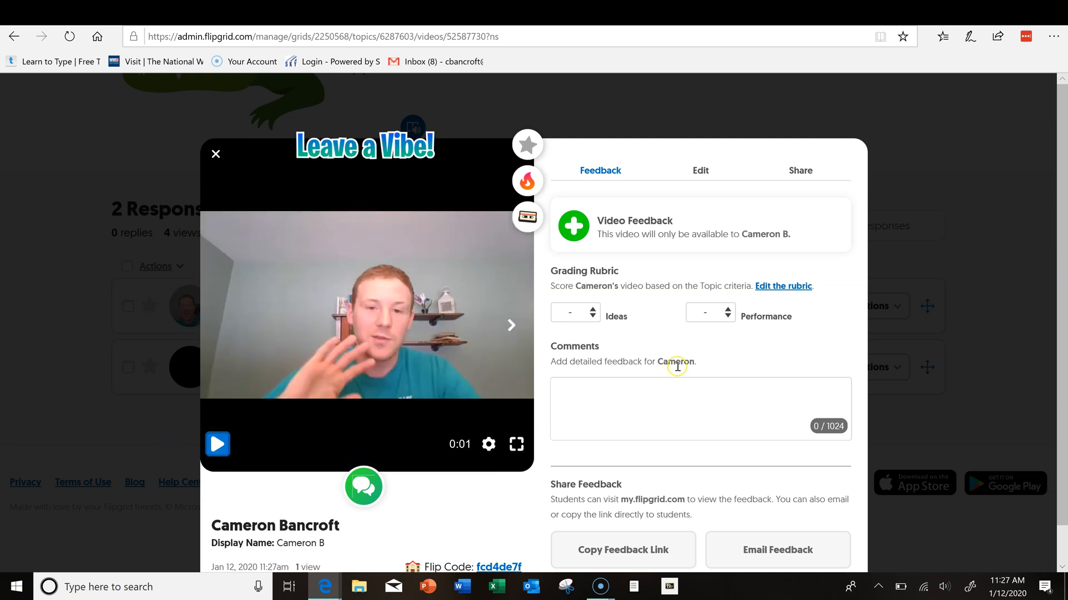
{"action": "scroll", "coordinate": [676, 371], "scroll_direction": "down", "scroll_amount": 1}
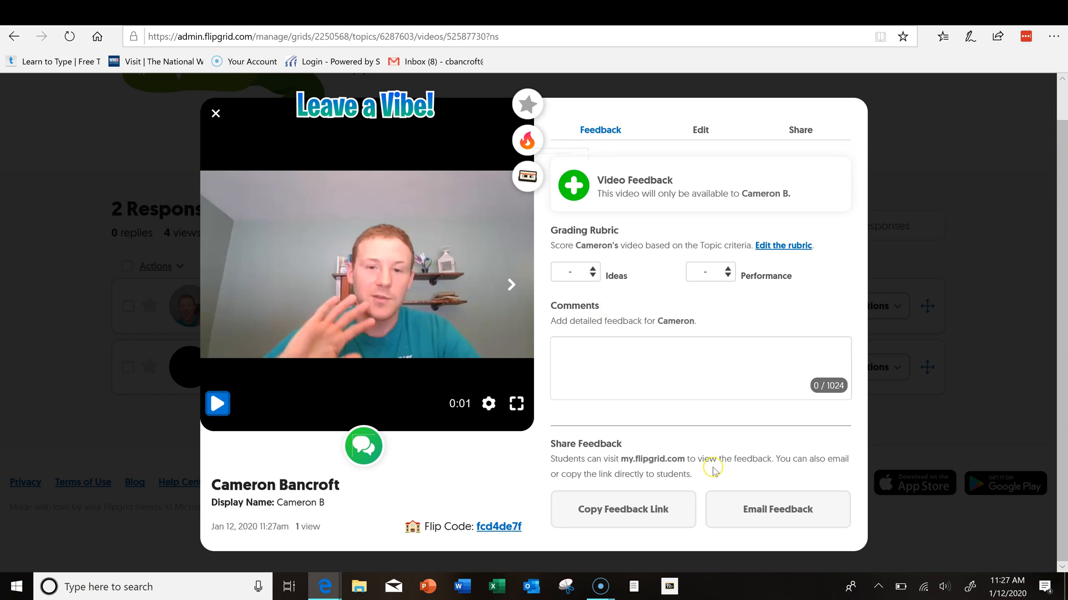
{"action": "left_click", "coordinate": [216, 113]}
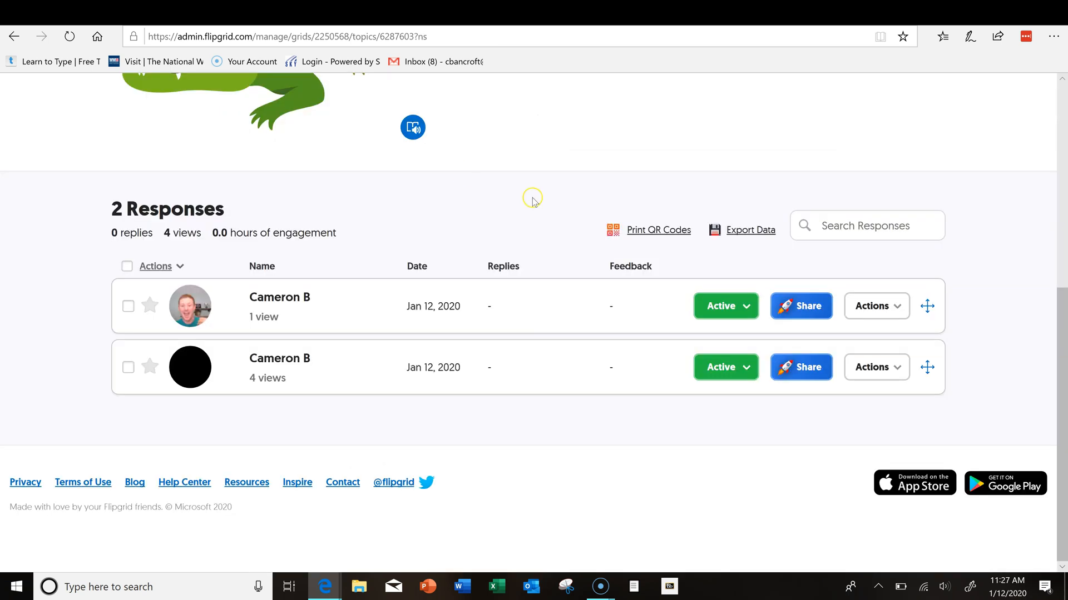
{"action": "scroll", "coordinate": [597, 243], "scroll_direction": "up", "scroll_amount": 7}
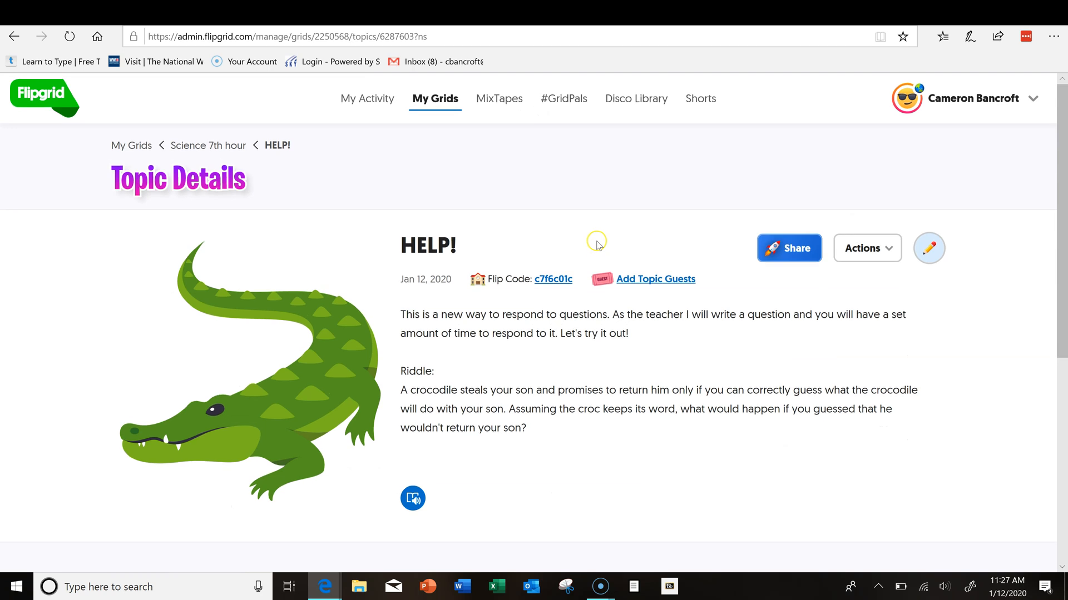
{"action": "left_click", "coordinate": [14, 36]}
{"action": "scroll", "coordinate": [432, 367], "scroll_direction": "down", "scroll_amount": 4}
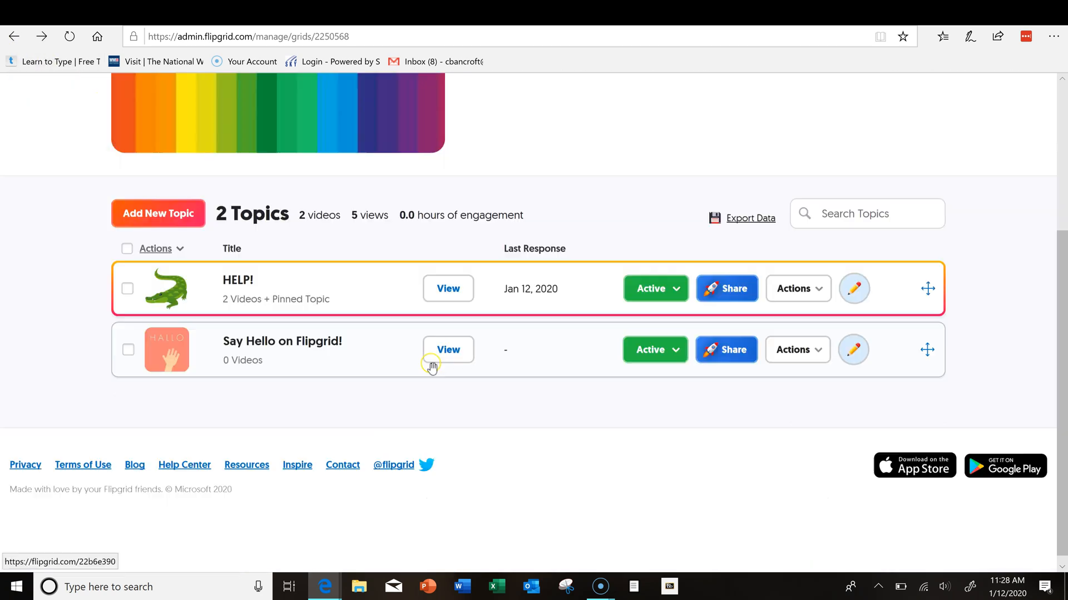
{"action": "left_click", "coordinate": [14, 36]}
{"action": "scroll", "coordinate": [527, 364], "scroll_direction": "down", "scroll_amount": 3}
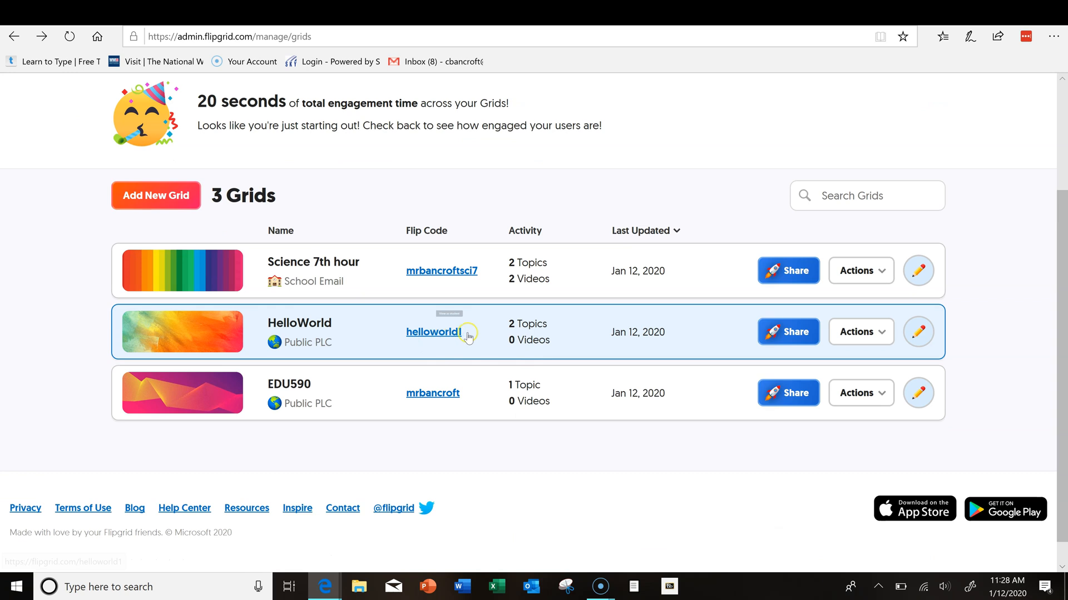
{"action": "left_click", "coordinate": [289, 332]}
{"action": "scroll", "coordinate": [483, 352], "scroll_direction": "down", "scroll_amount": 3}
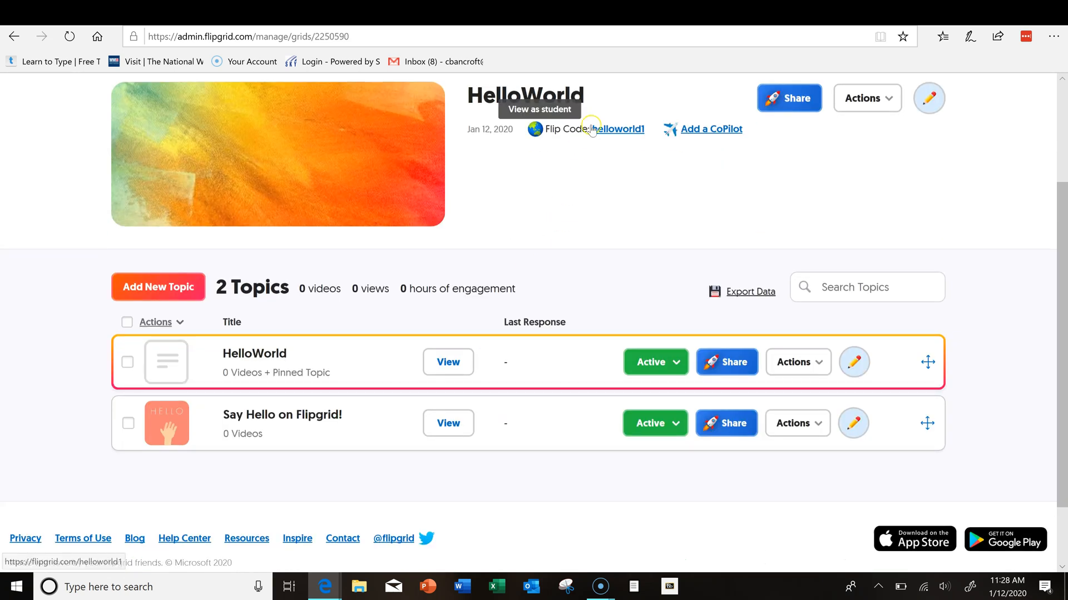
{"action": "left_click", "coordinate": [622, 131]}
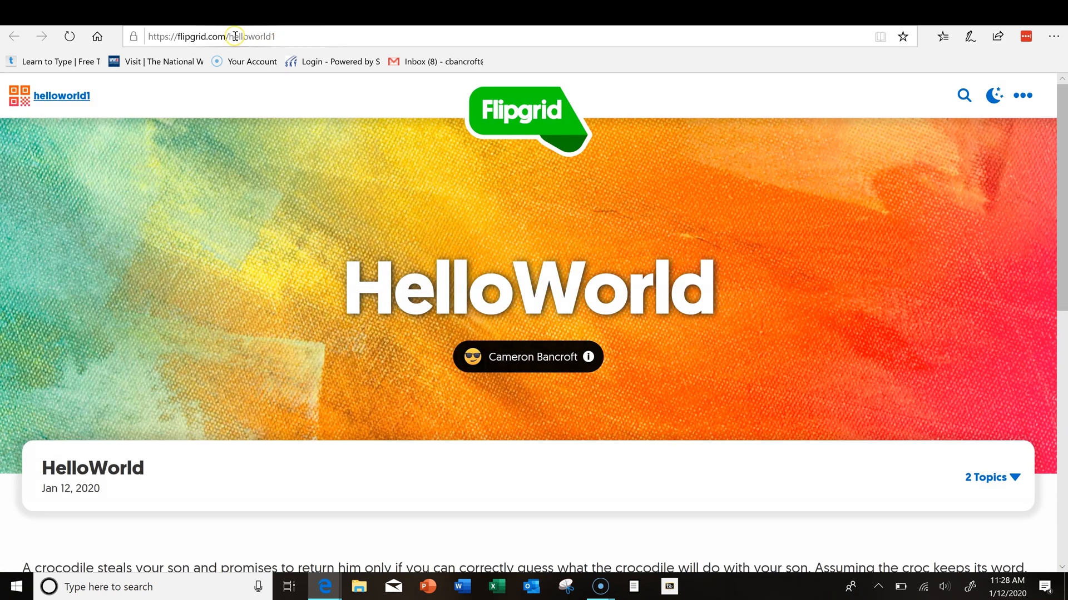
{"action": "left_click", "coordinate": [234, 36]}
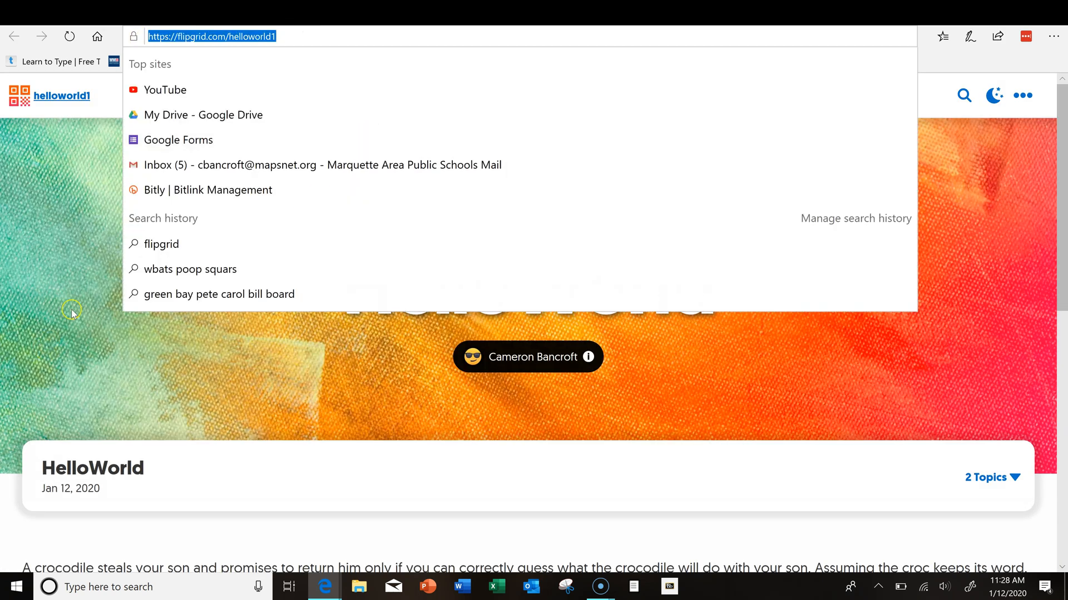
{"action": "left_click", "coordinate": [71, 310]}
{"action": "scroll", "coordinate": [204, 336], "scroll_direction": "down", "scroll_amount": 5}
{"action": "scroll", "coordinate": [209, 338], "scroll_direction": "up", "scroll_amount": 1}
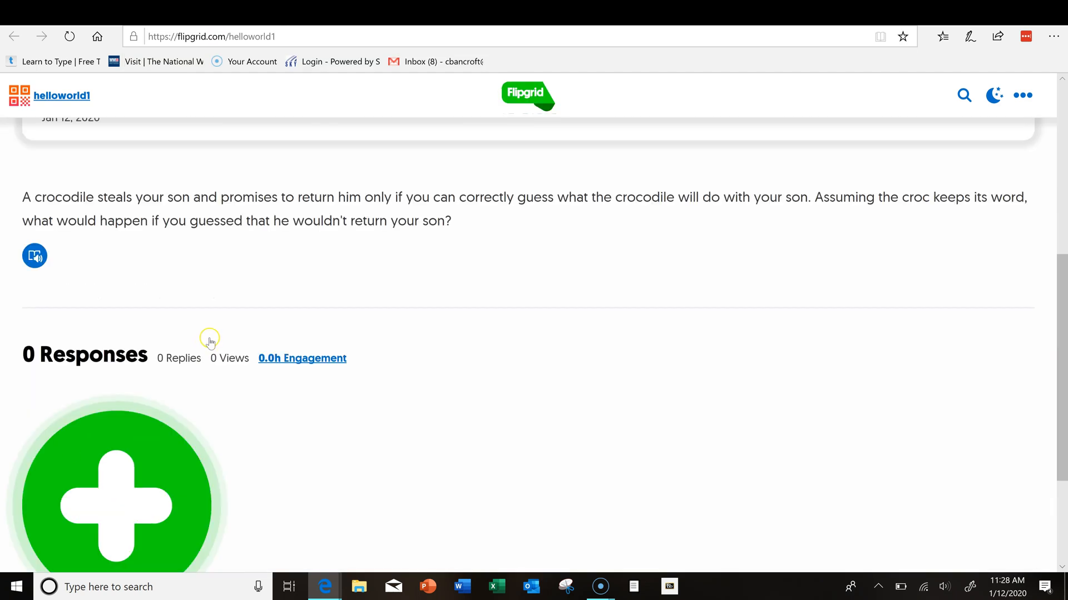
{"action": "scroll", "coordinate": [210, 341], "scroll_direction": "down", "scroll_amount": 3}
{"action": "scroll", "coordinate": [191, 312], "scroll_direction": "up", "scroll_amount": 5}
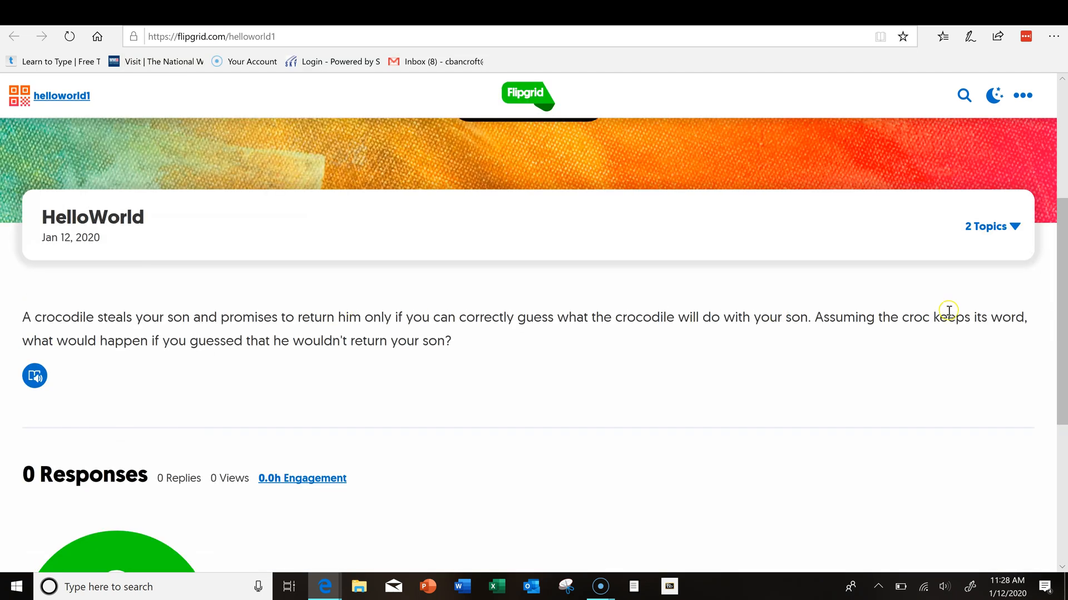
{"action": "scroll", "coordinate": [949, 311], "scroll_direction": "up", "scroll_amount": 3}
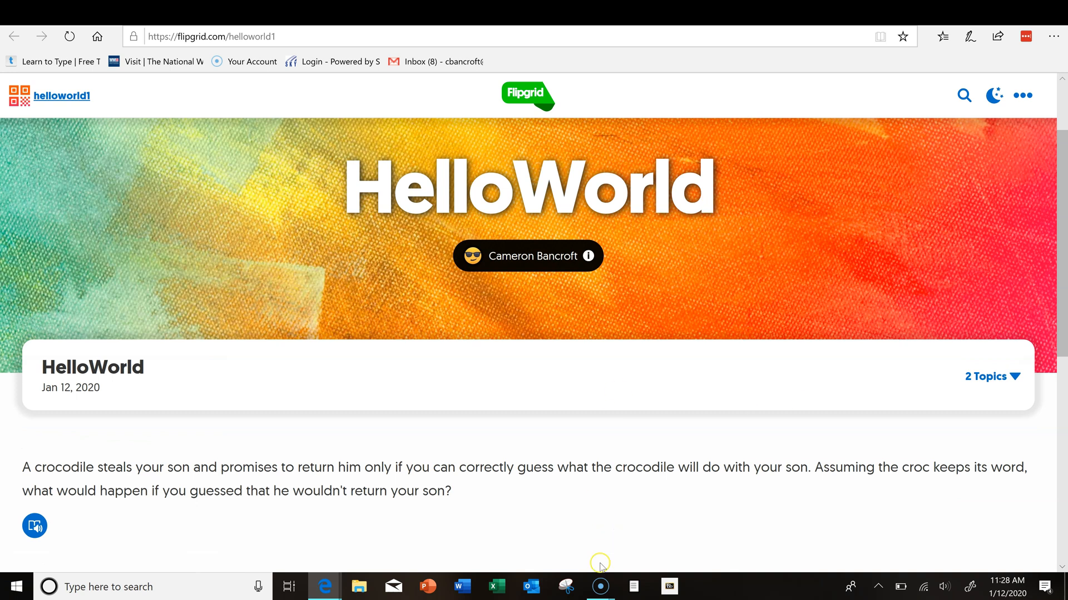